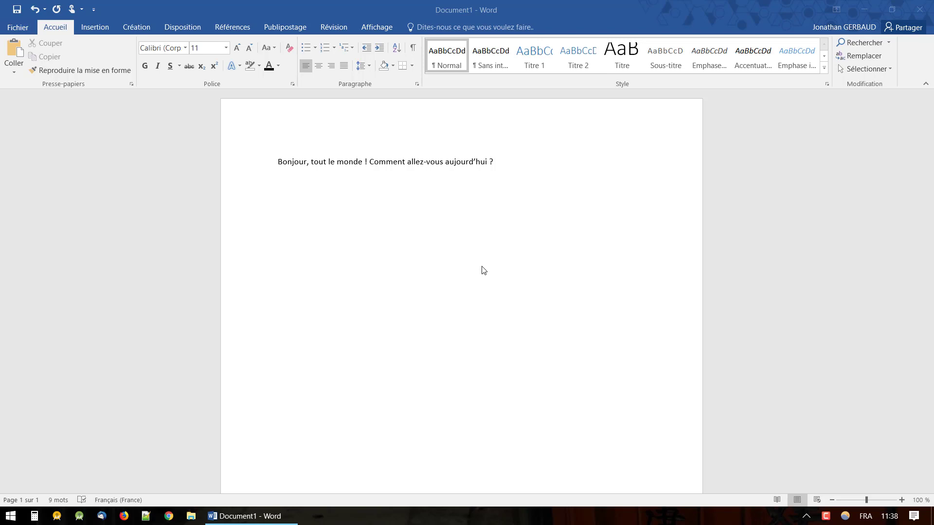
# Set the font size of the whole greeting text to 22.
pyautogui.click(498, 166)
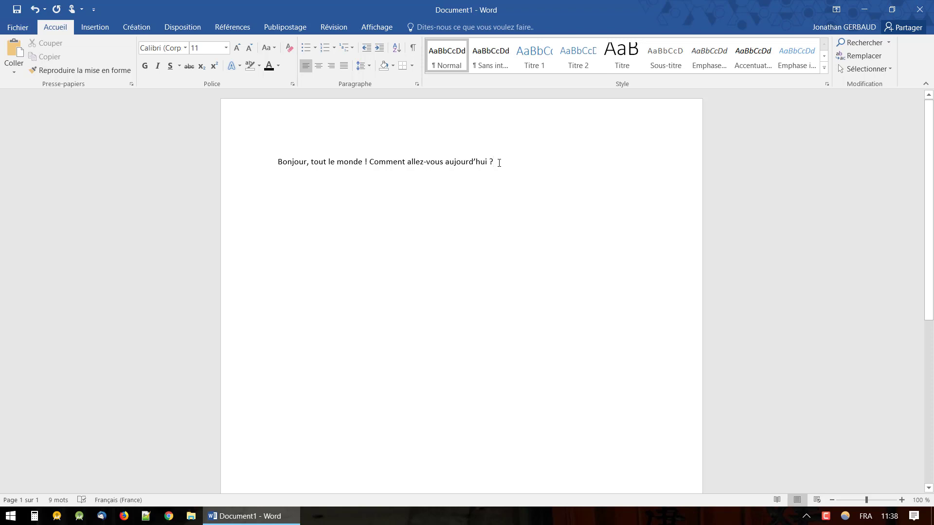
pyautogui.moveTo(499, 163); pyautogui.dragTo(280, 165)
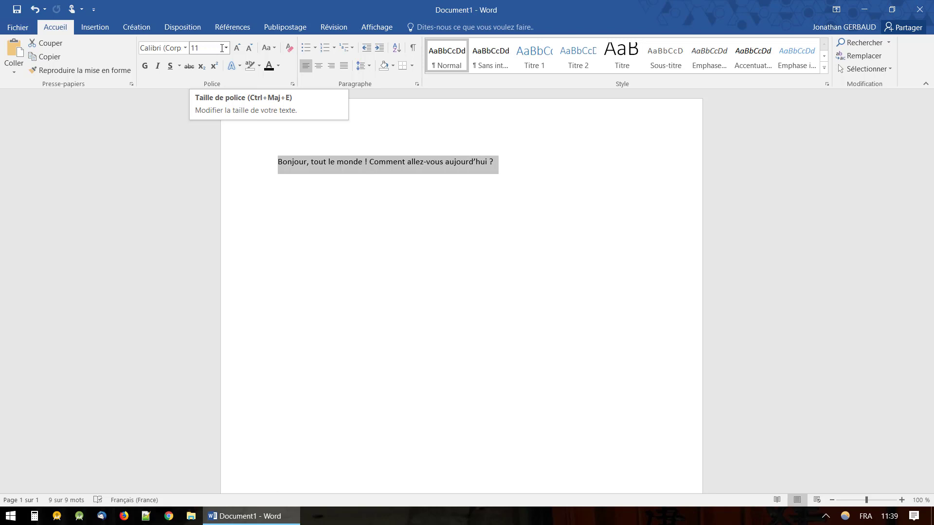
pyautogui.click(226, 48)
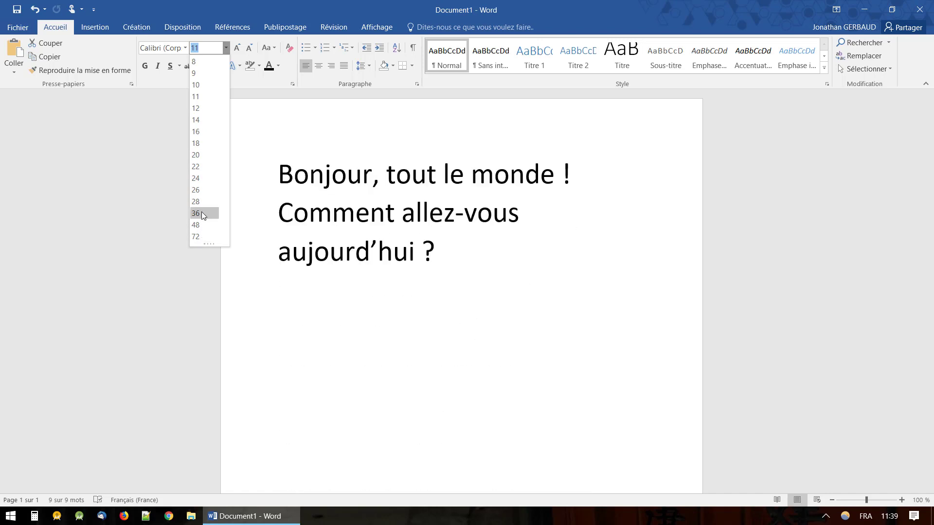
pyautogui.click(202, 172)
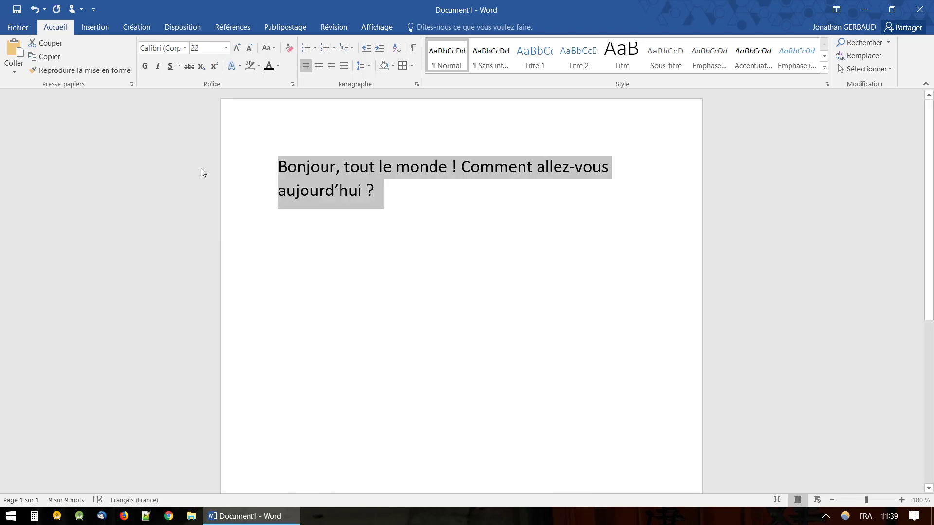
# Append "C’est la fête" directly after the question, at the end of the paragraph.
pyautogui.click(392, 217)
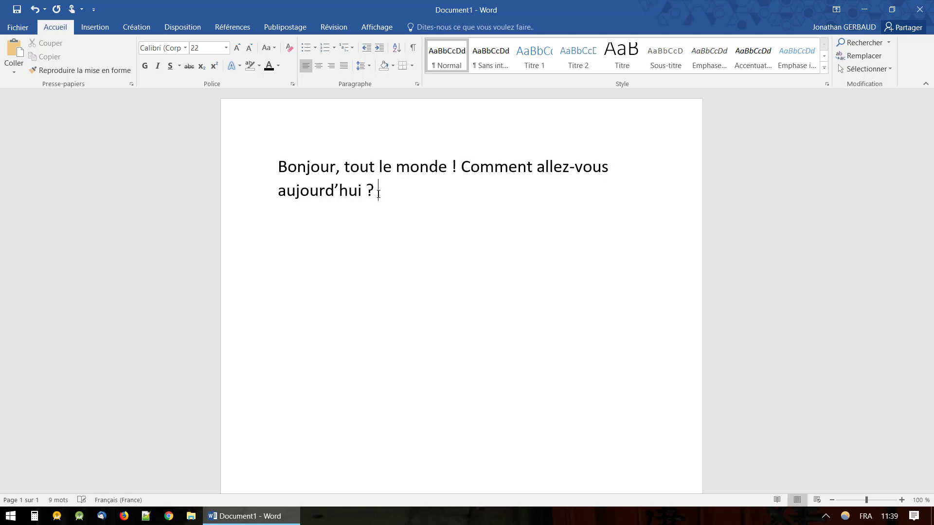
pyautogui.write("C'e")
pyautogui.write('st la')
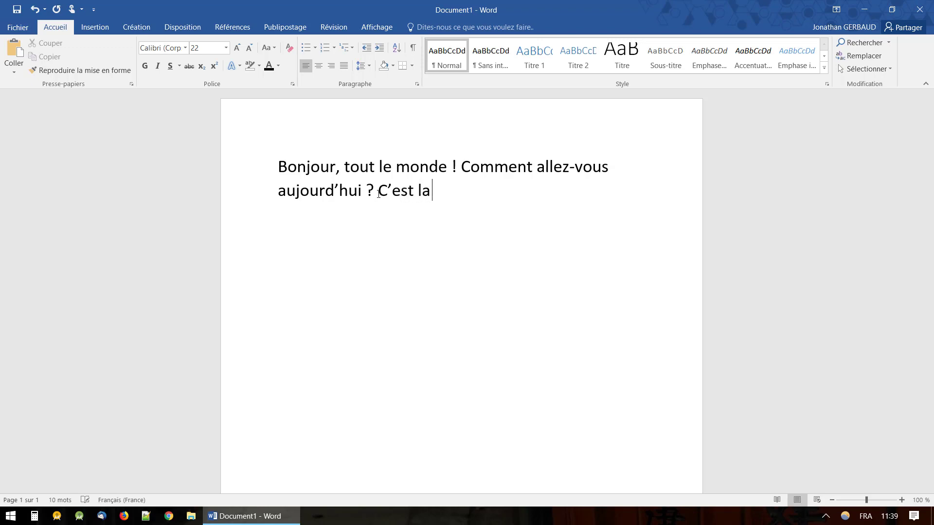
pyautogui.write(' fête')
# Delete the words "C’est la fête" just added after the question.
pyautogui.press('BackSpace')
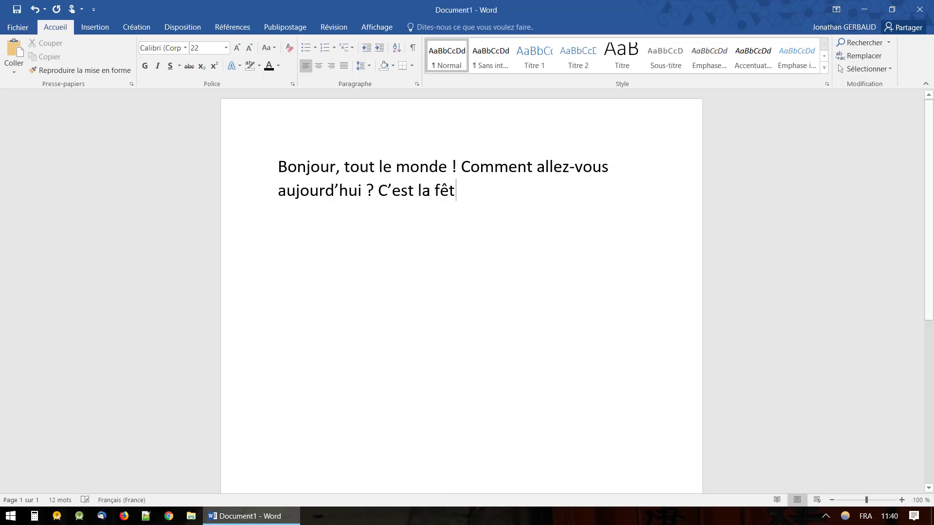
pyautogui.press('BackSpace')
pyautogui.press('BackSpace')
pyautogui.press('BackSpace')
pyautogui.press('BackSpace')
pyautogui.press('BackSpace')
pyautogui.press('BackSpace')
pyautogui.press('BackSpace')
pyautogui.press('BackSpace')
pyautogui.press('BackSpace')
pyautogui.press('BackSpace')
pyautogui.press('BackSpace')
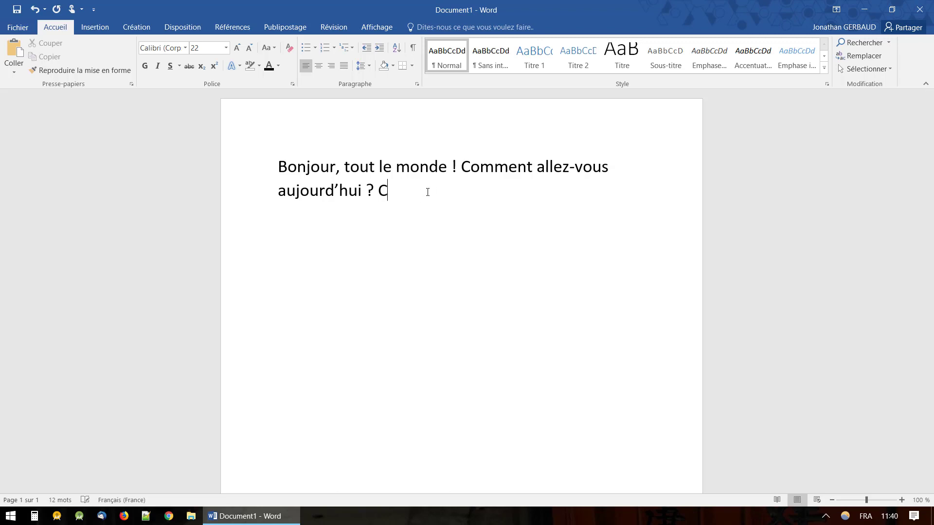
pyautogui.press('BackSpace')
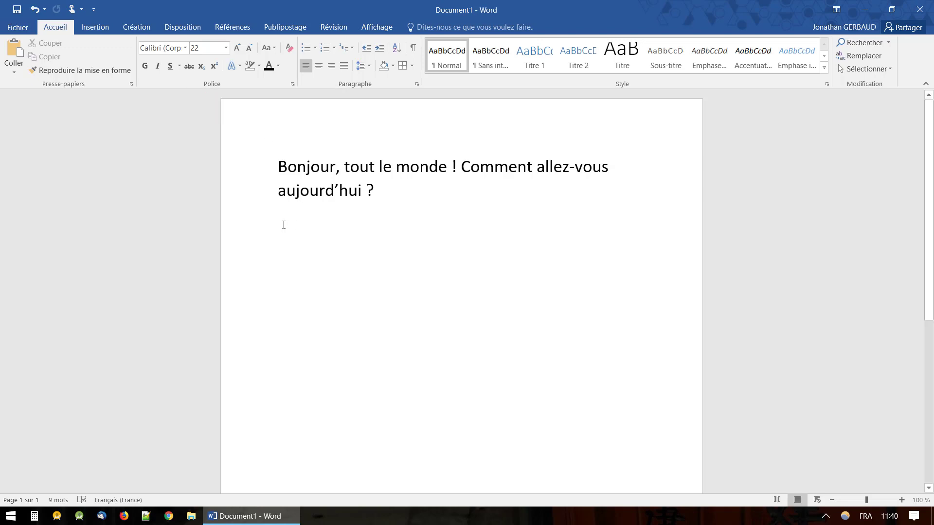
# Write "C’est la fête" in font size 11 on a new line below the greeting.
pyautogui.click(227, 48)
pyautogui.click(214, 92)
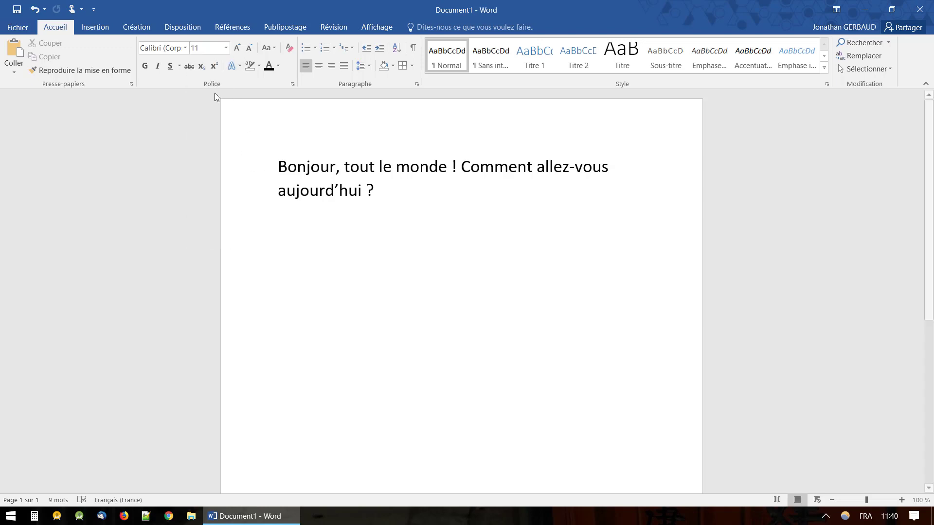
pyautogui.write("C'es")
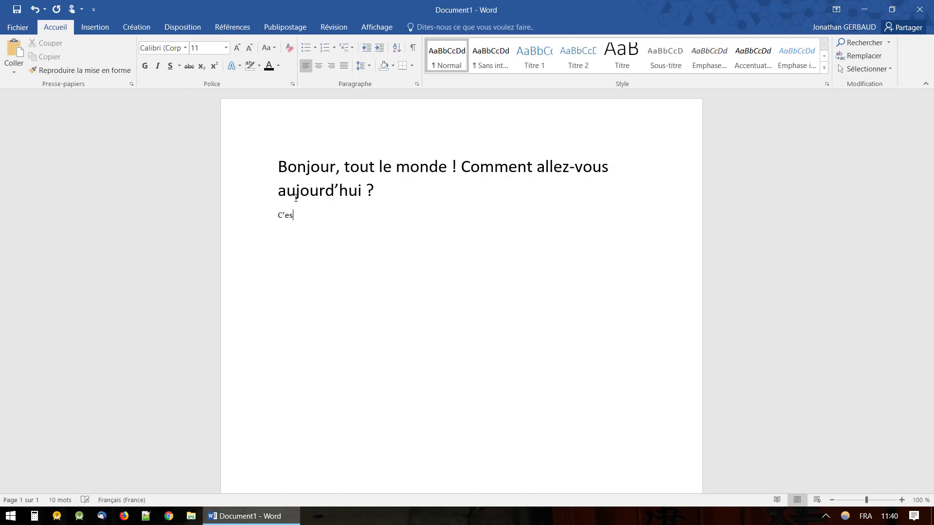
pyautogui.write('t la fête')
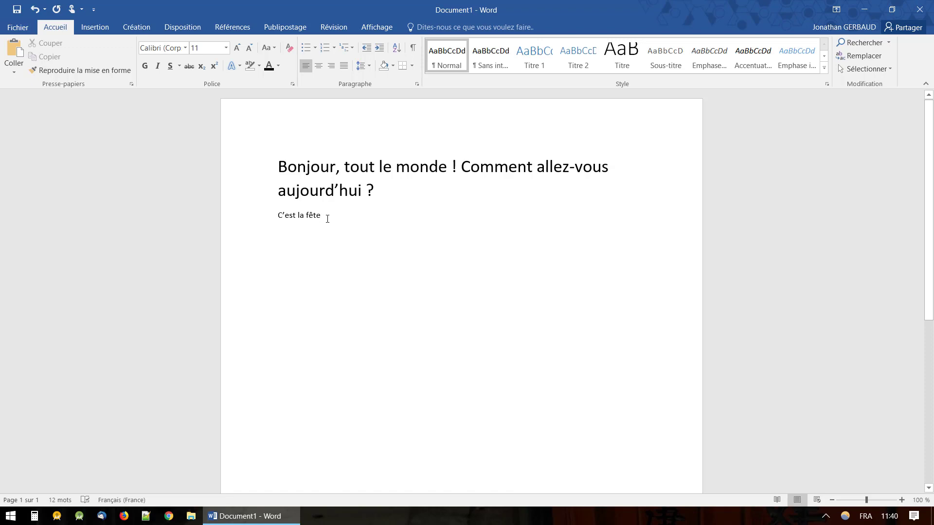
# Set the font size of both paragraphs to 18.
pyautogui.tripleClick(273, 171)
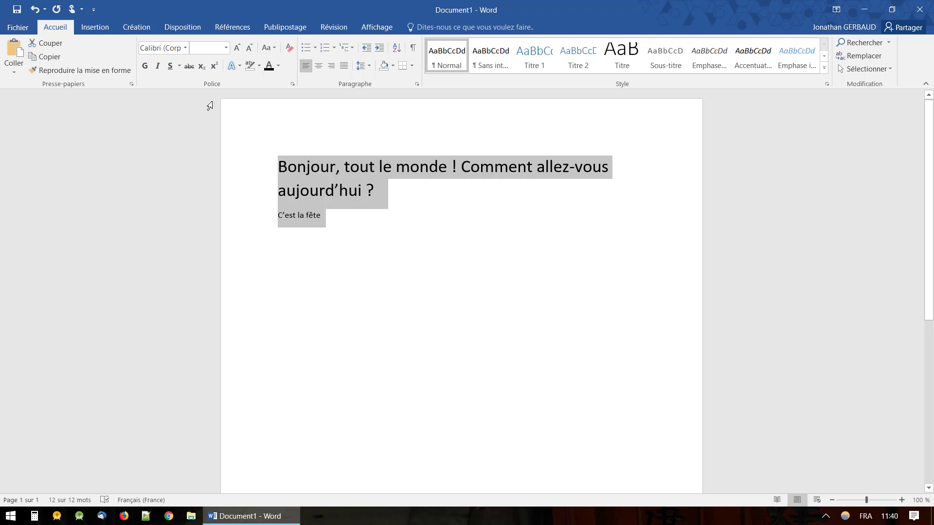
pyautogui.click(226, 48)
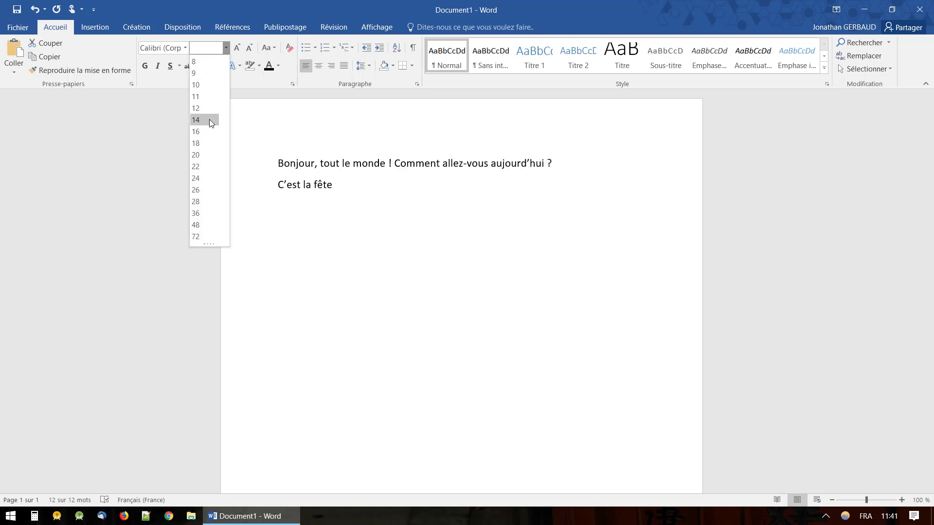
pyautogui.click(207, 144)
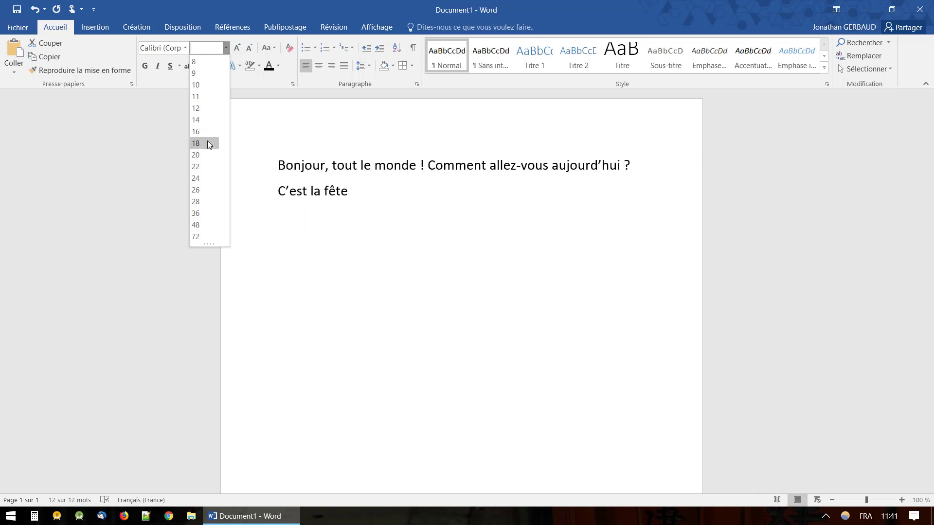
pyautogui.click(209, 144)
pyautogui.click(341, 193)
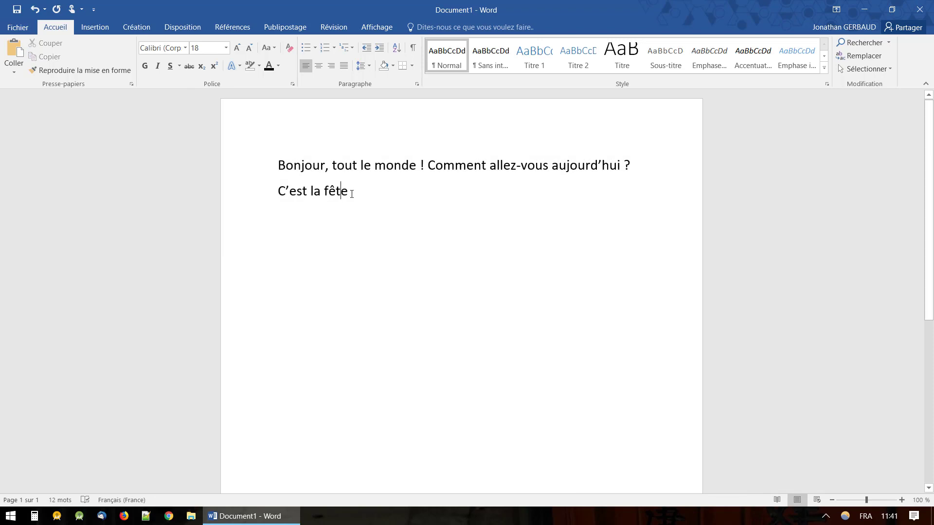
pyautogui.click(352, 195)
# Enlarge only the line "C’est la fête" one preset size at a time up to font size 72.
pyautogui.tripleClick(349, 192)
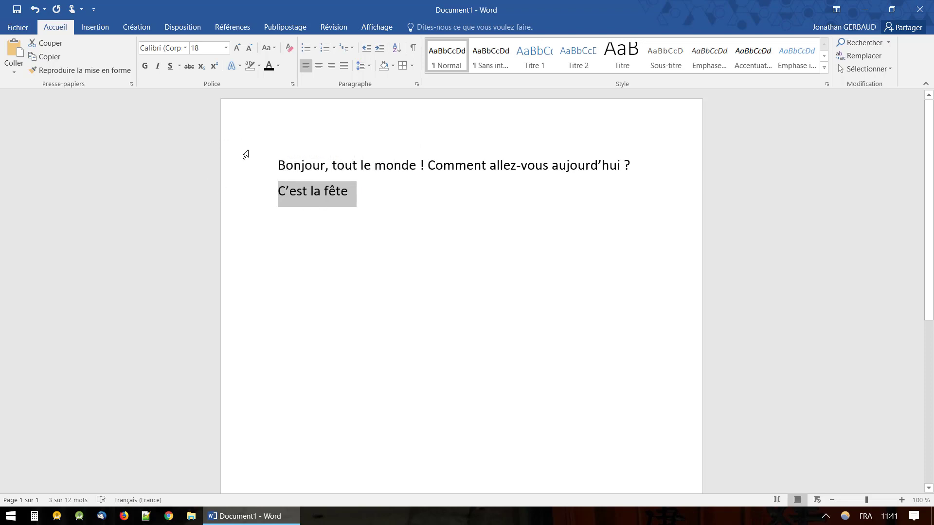
pyautogui.click(227, 47)
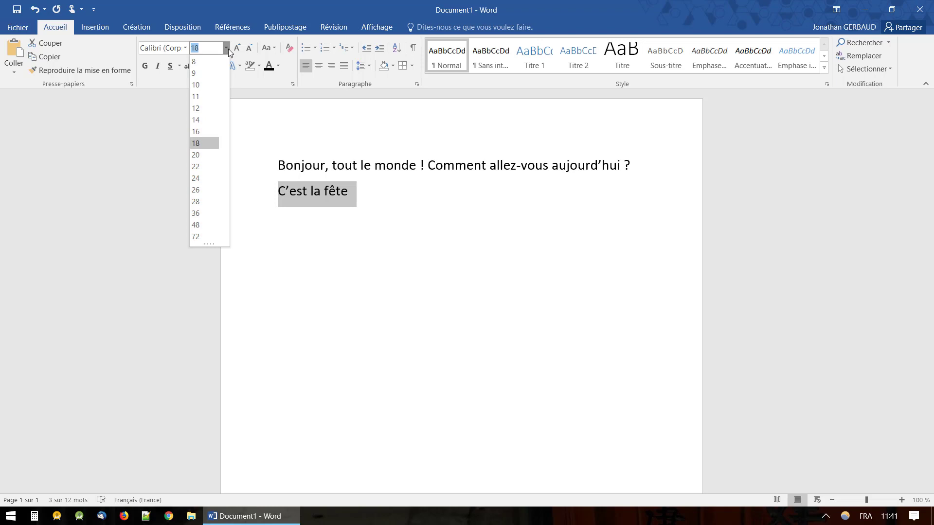
pyautogui.click(227, 48)
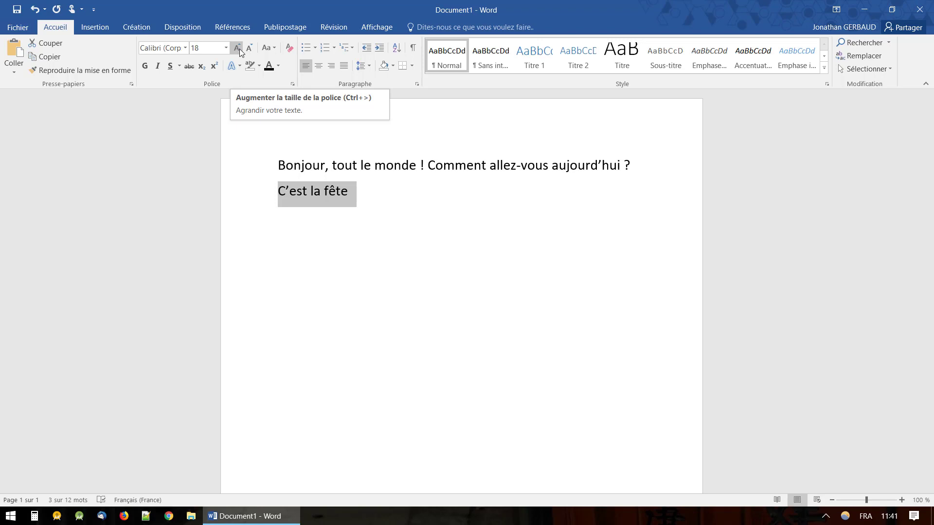
pyautogui.click(238, 48)
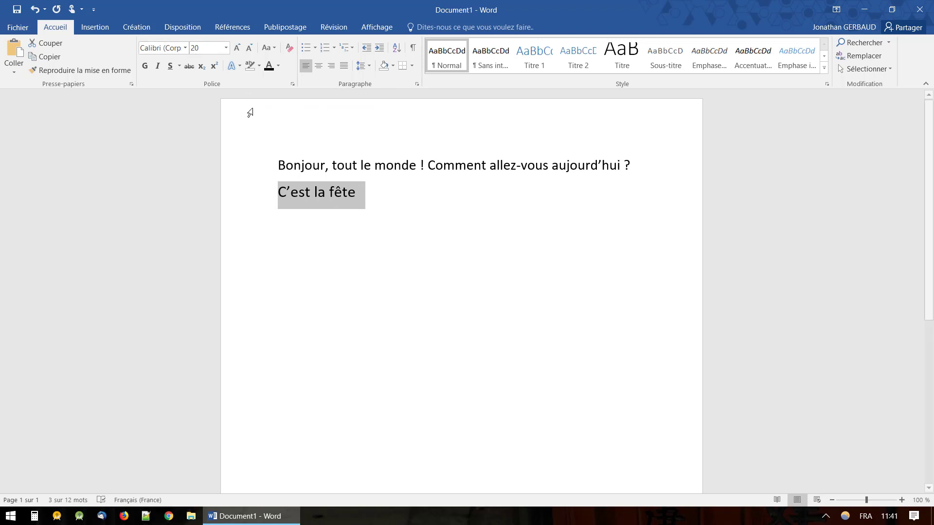
pyautogui.click(239, 47)
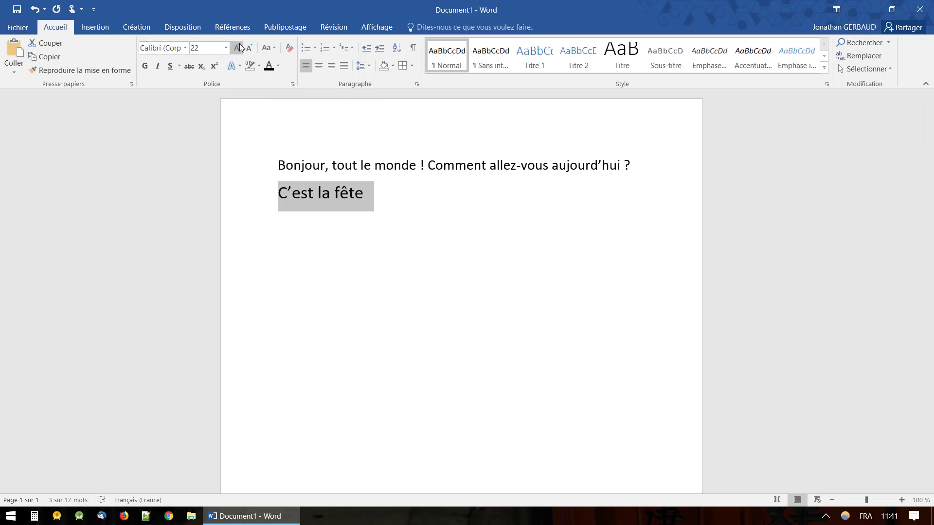
pyautogui.click(239, 48)
pyautogui.click(240, 47)
pyautogui.click(239, 47)
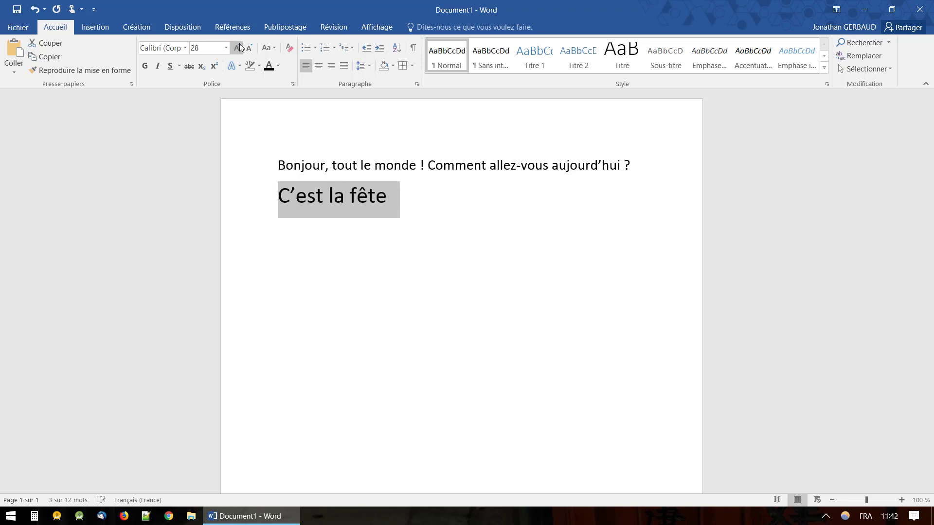
pyautogui.click(239, 47)
pyautogui.click(239, 47)
pyautogui.click(240, 47)
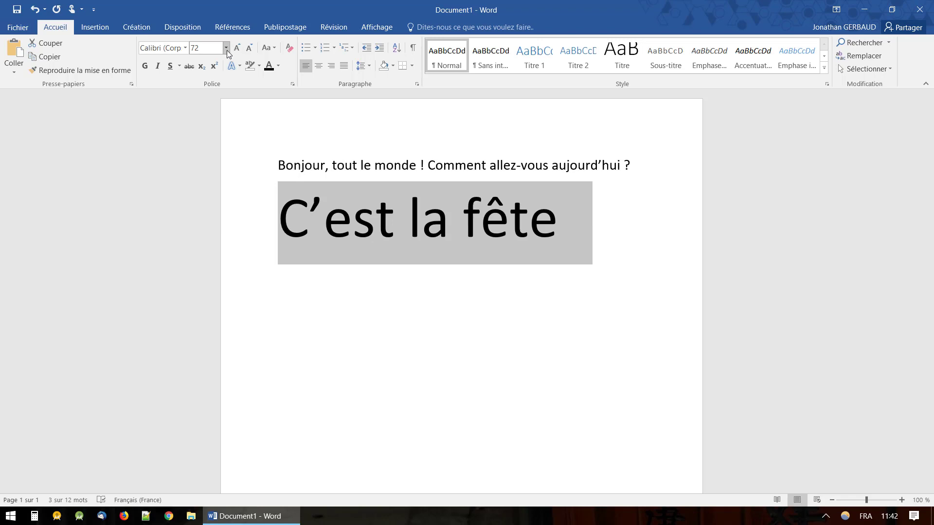
# Shrink the line "C’est la fête" one preset size at a time down to font size 16.
pyautogui.click(226, 48)
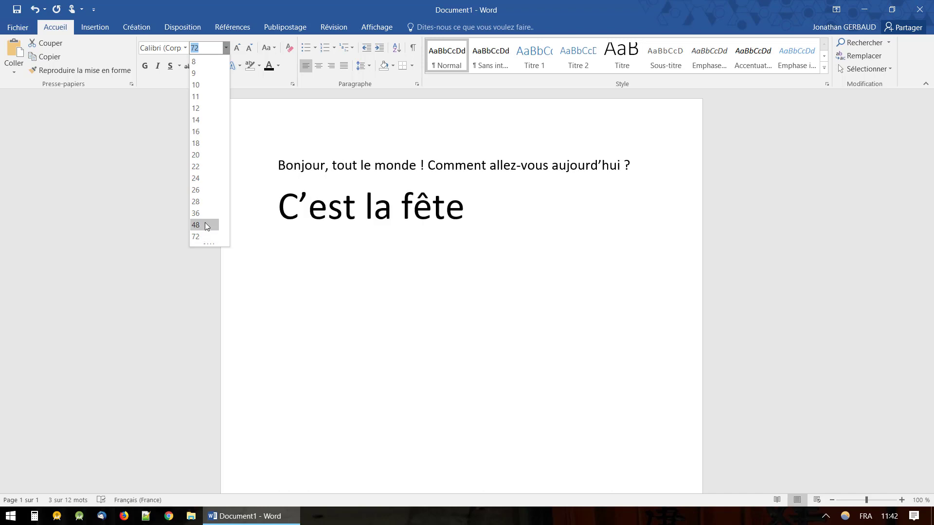
pyautogui.click(227, 51)
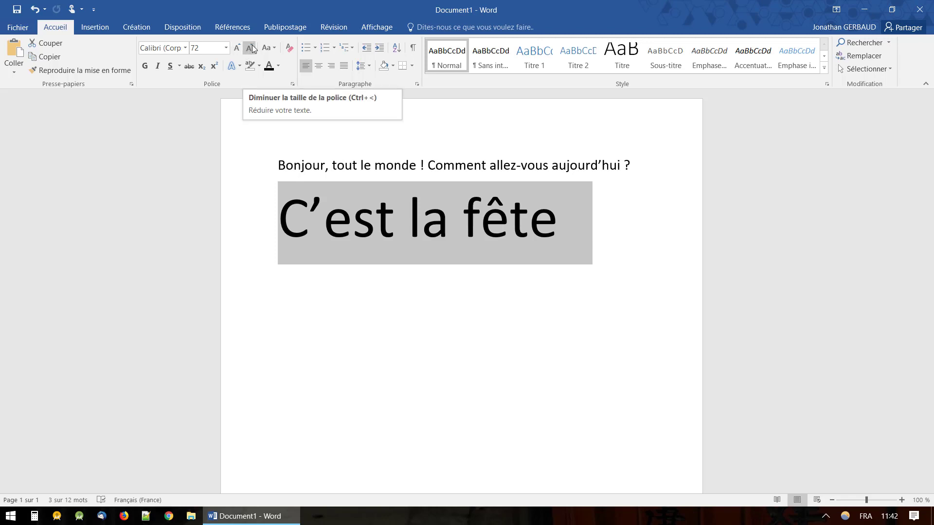
pyautogui.click(250, 51)
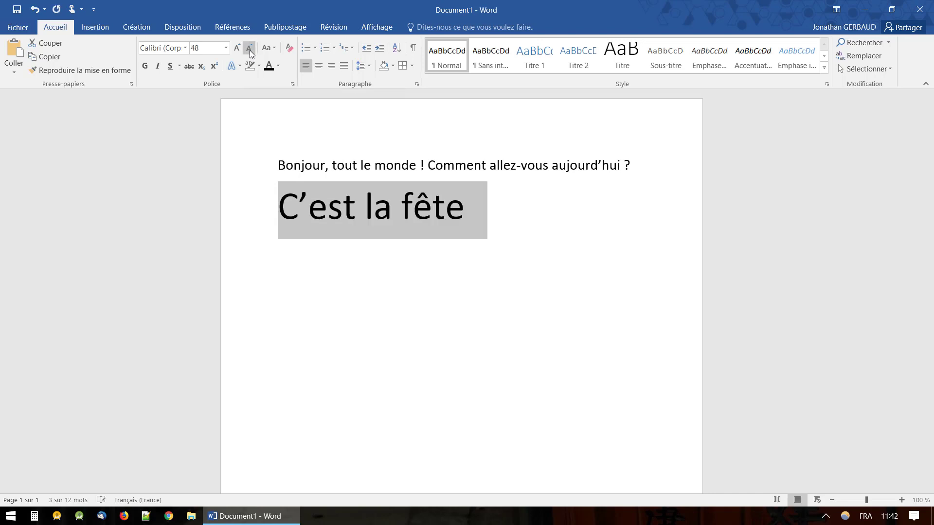
pyautogui.click(249, 51)
pyautogui.click(250, 51)
pyautogui.click(249, 51)
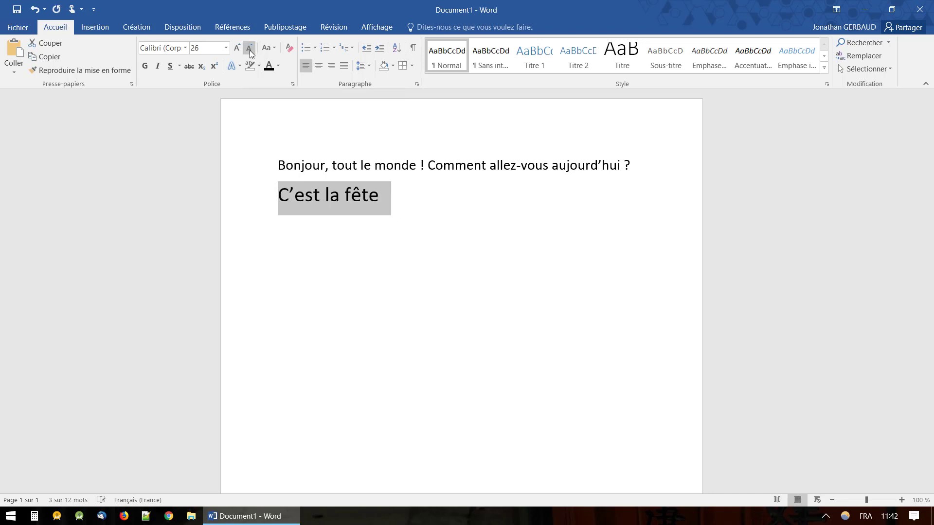
pyautogui.click(250, 51)
pyautogui.click(250, 50)
pyautogui.click(250, 51)
pyautogui.click(250, 51)
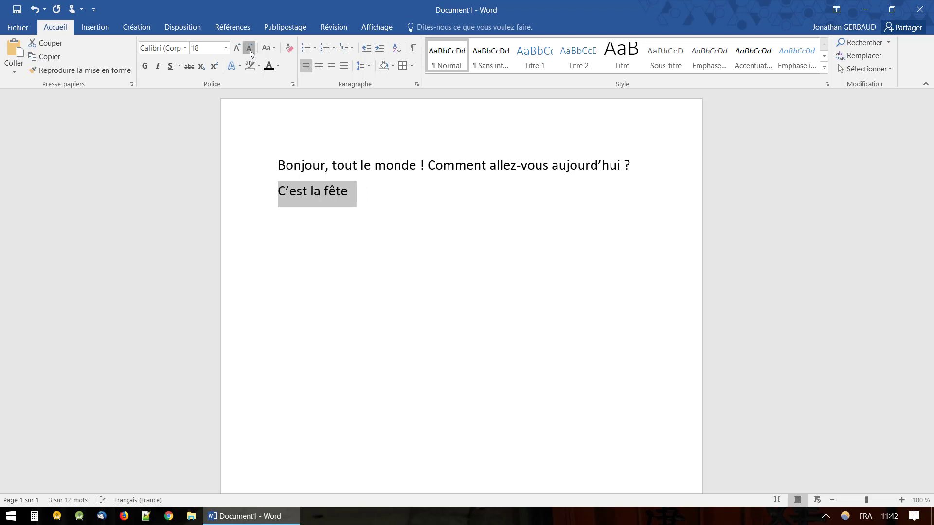
pyautogui.click(250, 50)
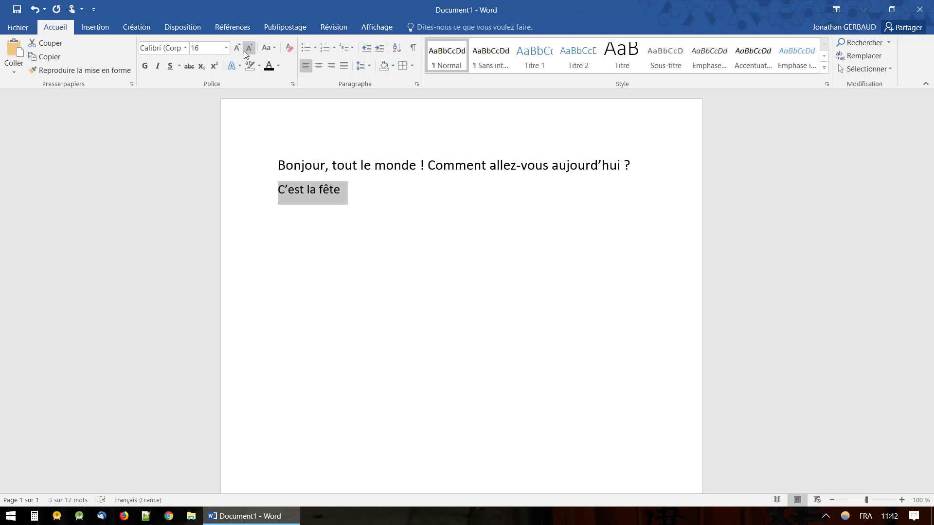
# Grow the line "C’est la fête" again in preset increments to font size 28.
pyautogui.click(238, 48)
pyautogui.click(239, 48)
pyautogui.click(238, 48)
pyautogui.click(238, 48)
pyautogui.click(238, 49)
pyautogui.click(238, 48)
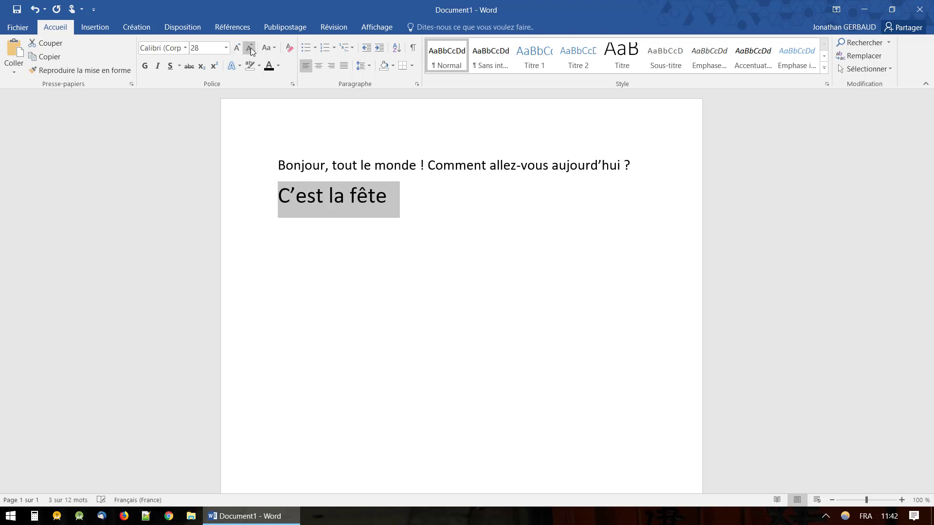
# Reduce the line "C’est la fête" in preset increments to font size 20.
pyautogui.click(250, 49)
pyautogui.click(250, 49)
pyautogui.click(250, 48)
pyautogui.click(250, 48)
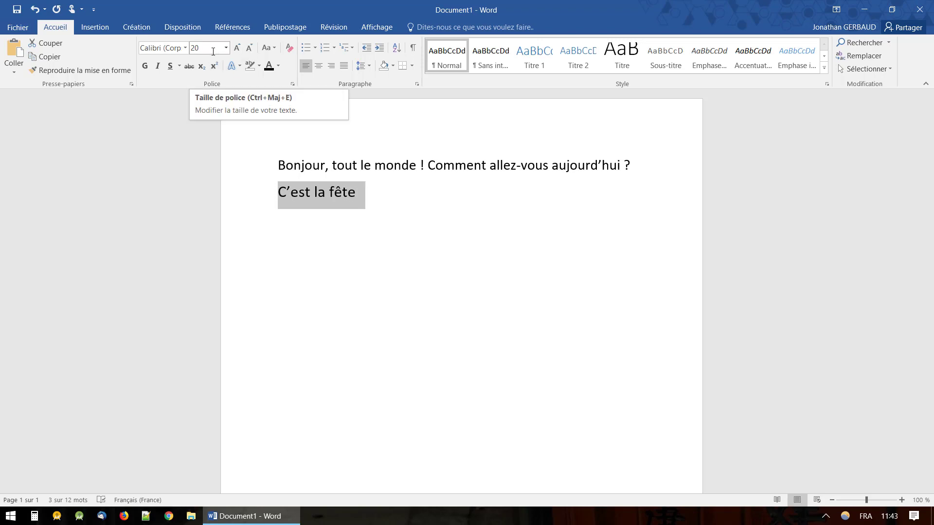
# Choose the preset font size 72 directly for the line "C’est la fête".
pyautogui.click(213, 52)
pyautogui.click(226, 48)
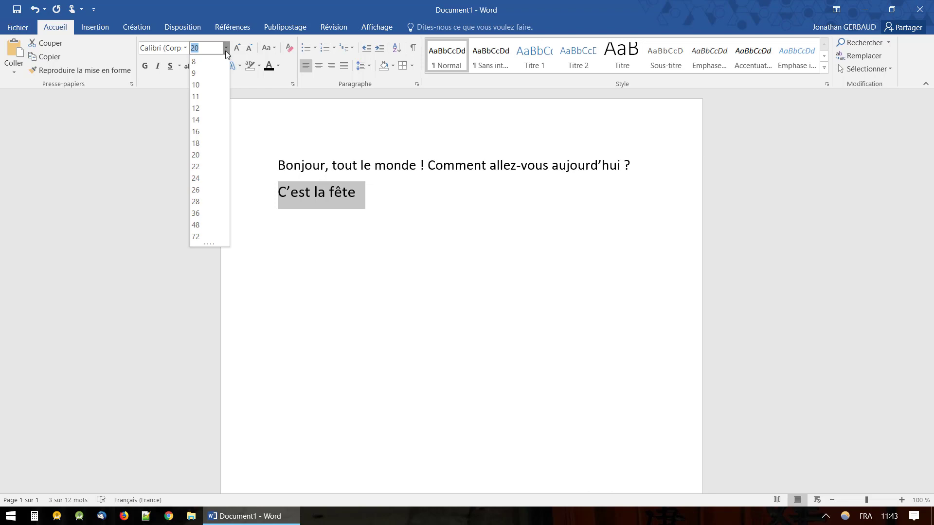
pyautogui.click(209, 237)
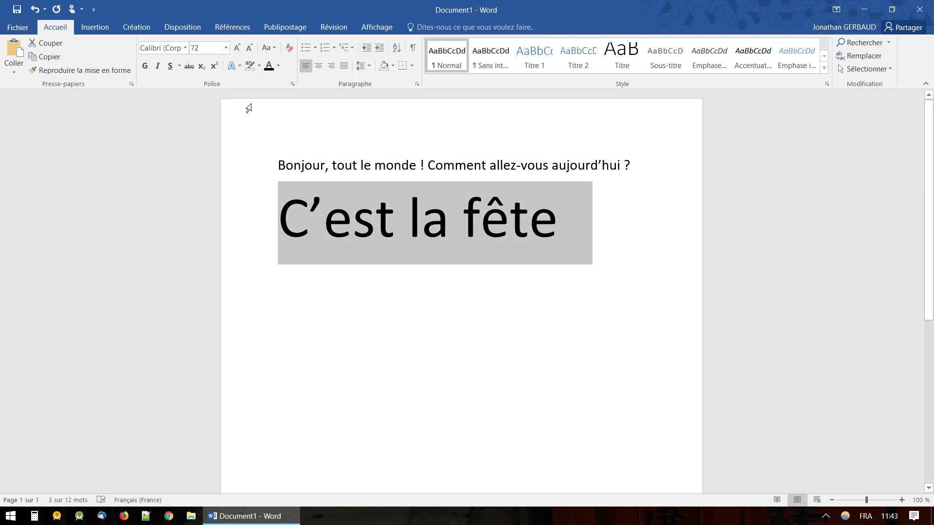
# Enter a custom font size of 144 for the line "C’est la fête" and check how it fits on the page.
pyautogui.click(219, 49)
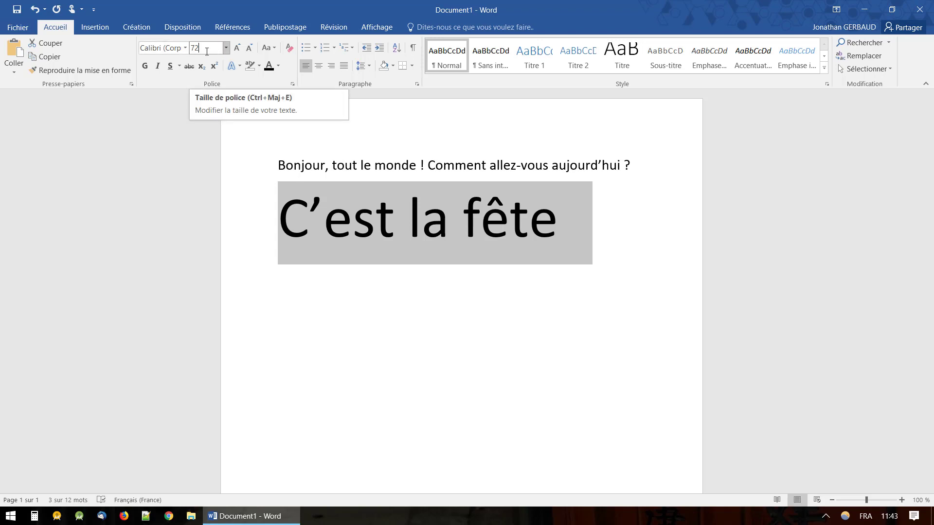
pyautogui.doubleClick(206, 52)
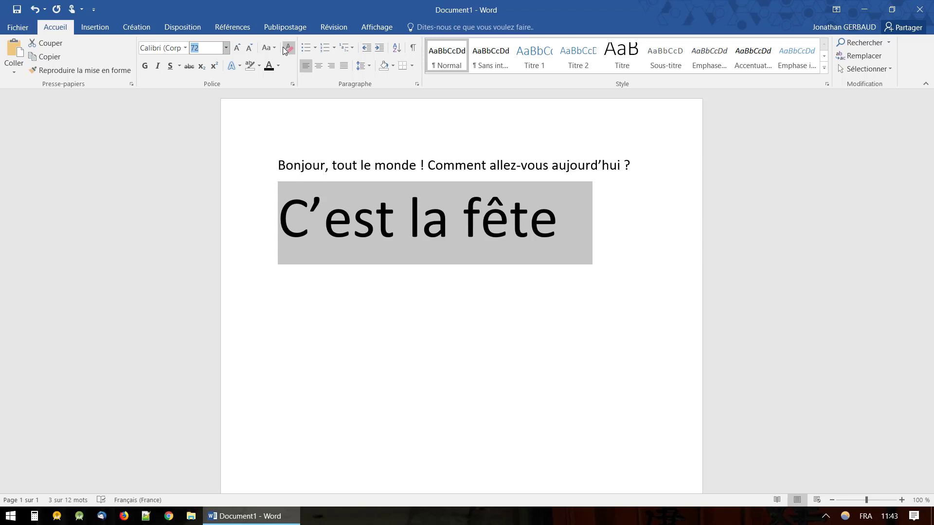
pyautogui.write('144')
pyautogui.press('Return')
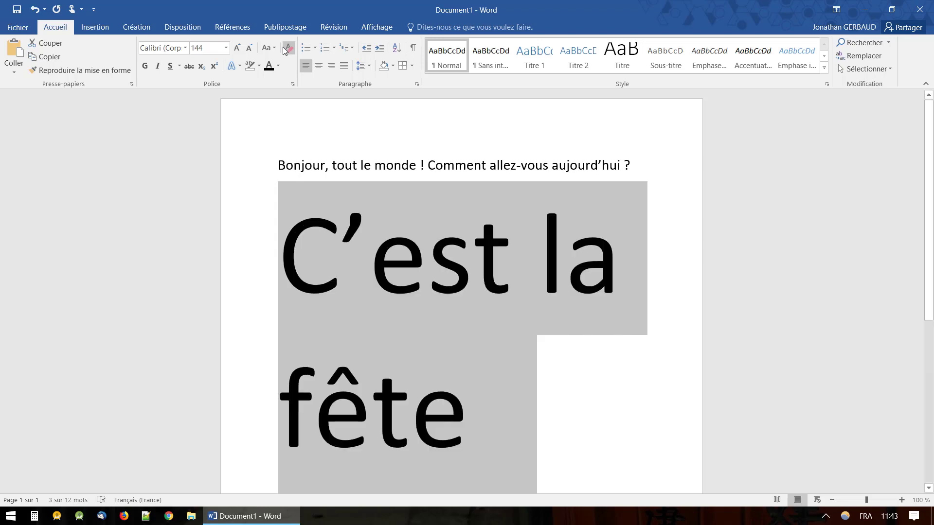
pyautogui.click(451, 338)
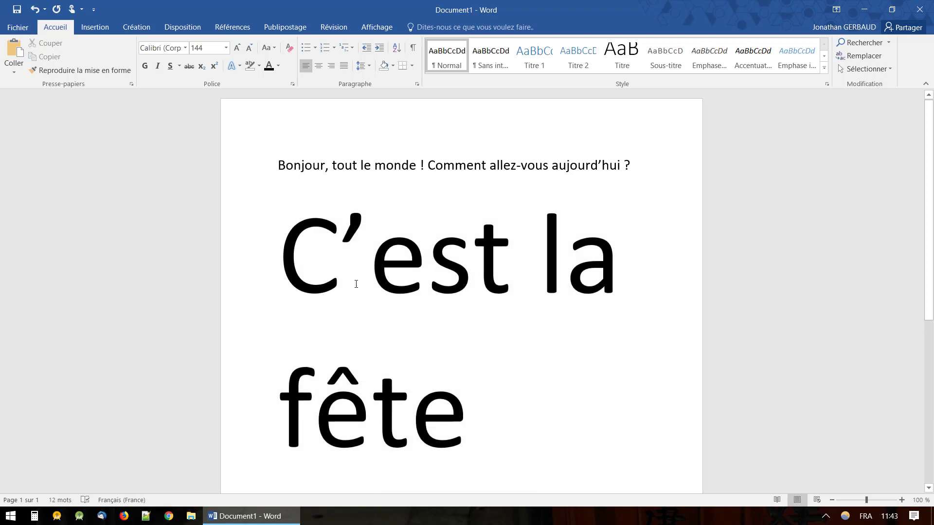
pyautogui.scroll(-1, 667, 454)
pyautogui.scroll(-5, 668, 455)
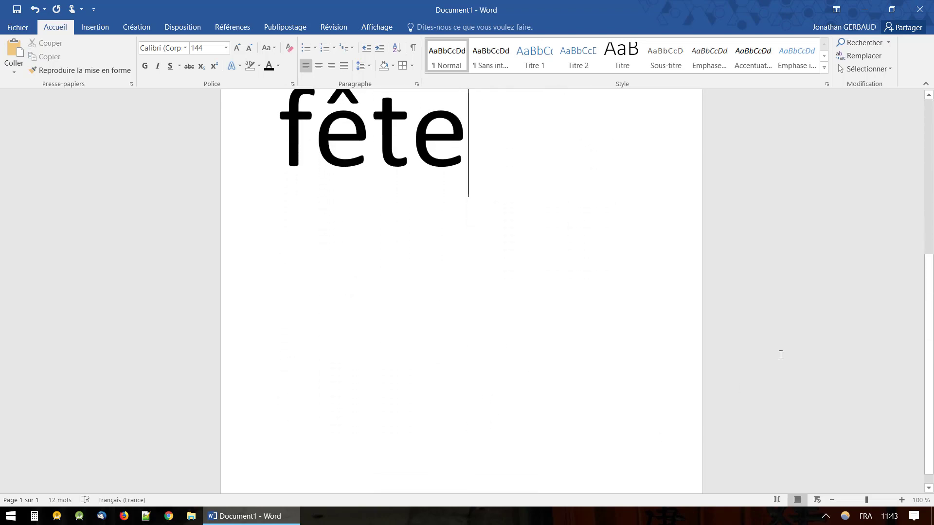
pyautogui.scroll(-1, 679, 323)
pyautogui.scroll(4, 679, 323)
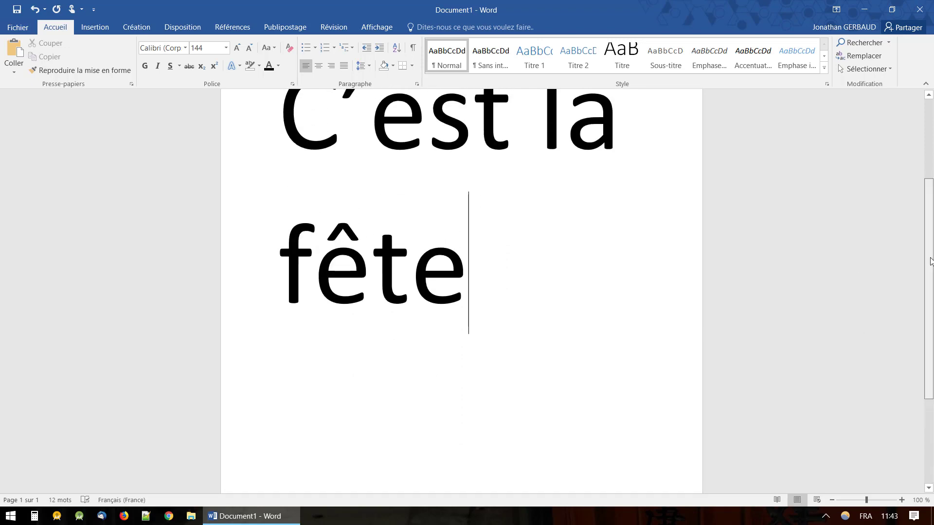
pyautogui.moveTo(929, 248); pyautogui.dragTo(930, 129)
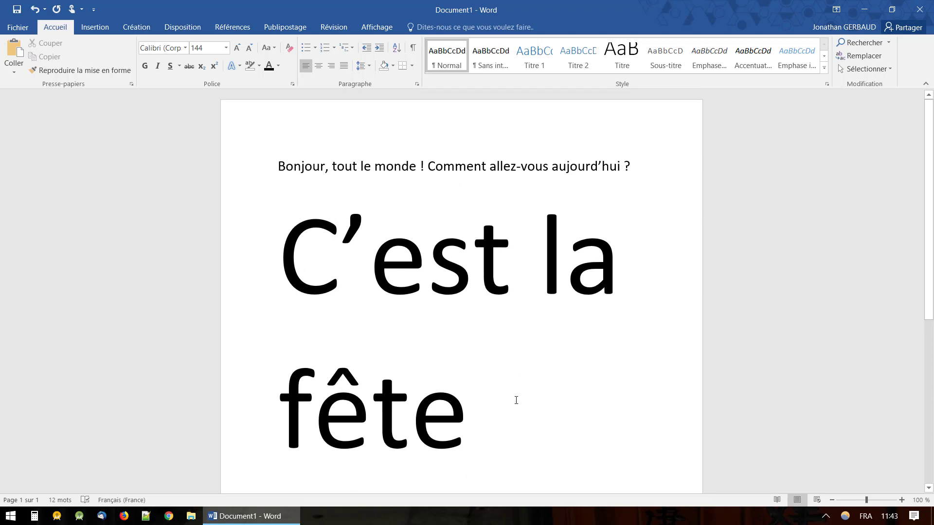
# Set the font size of the line "C’est la fête" to the custom value 17.
pyautogui.moveTo(479, 435); pyautogui.dragTo(275, 241)
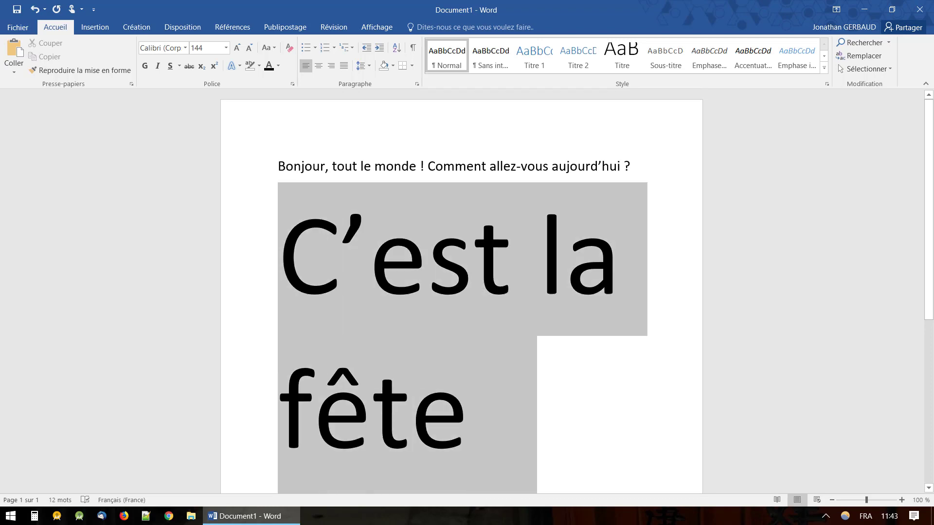
pyautogui.click(227, 50)
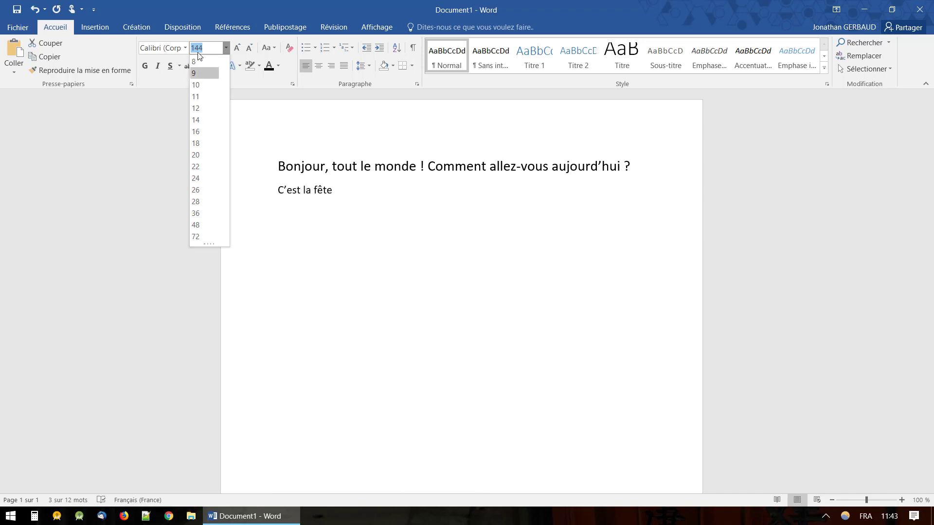
pyautogui.click(227, 49)
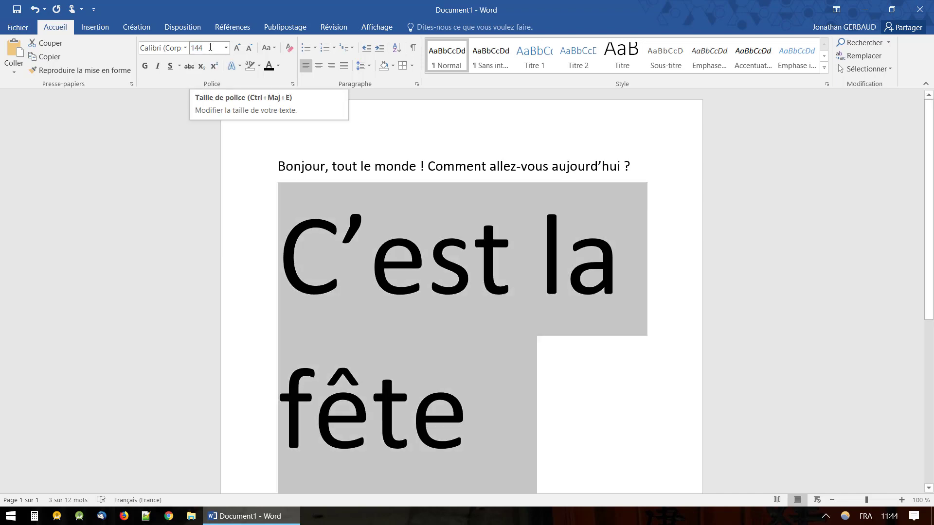
pyautogui.click(209, 47)
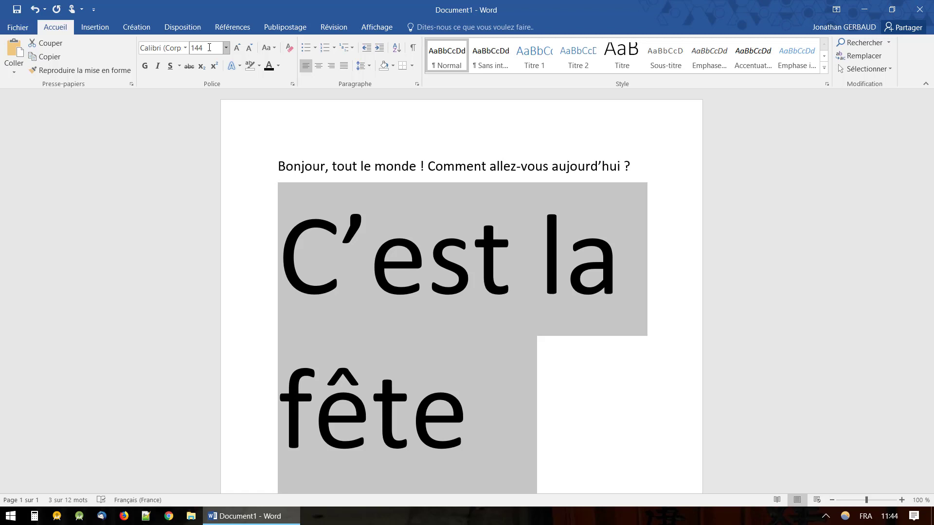
pyautogui.press('BackSpace')
pyautogui.press('BackSpace')
pyautogui.write('7')
pyautogui.press('Return')
pyautogui.click(365, 197)
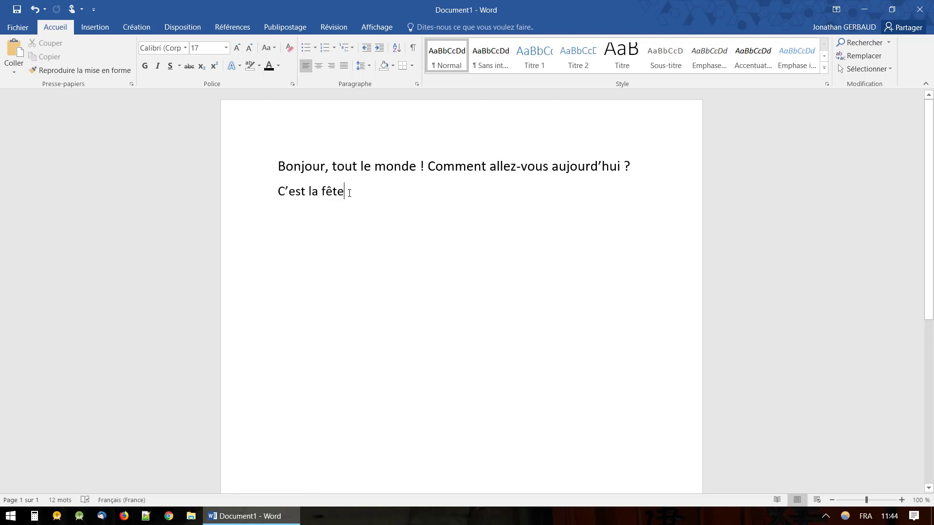
# Convert the line "C’est la fête" entirely to uppercase with the MAJUSCULES case option.
pyautogui.moveTo(349, 193); pyautogui.dragTo(287, 197)
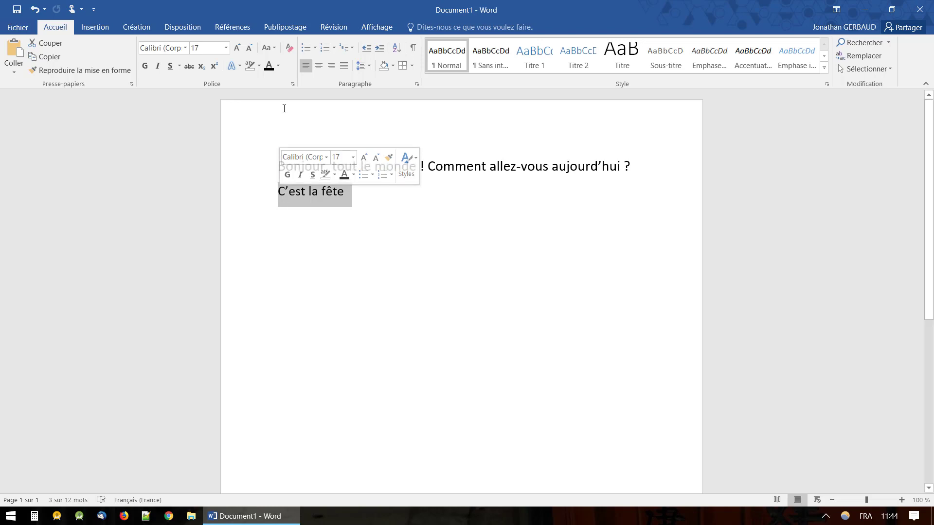
pyautogui.click(268, 50)
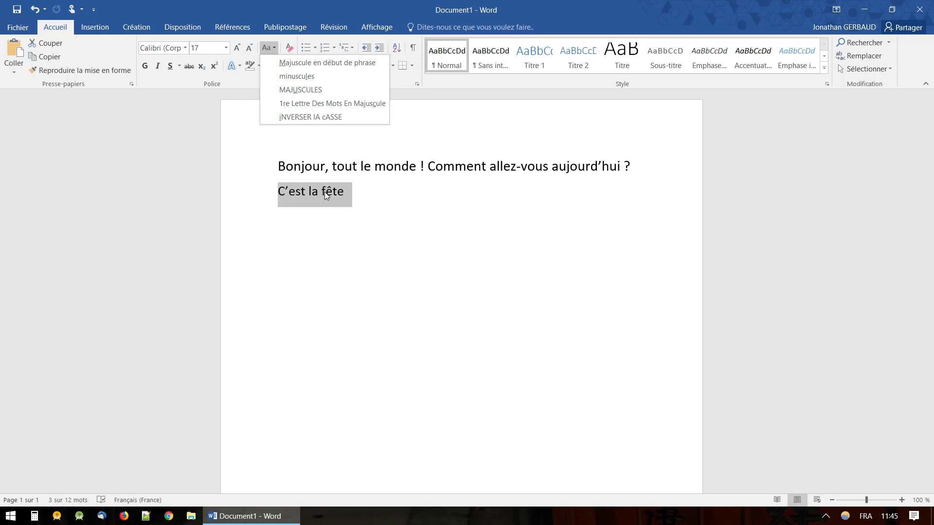
pyautogui.click(308, 89)
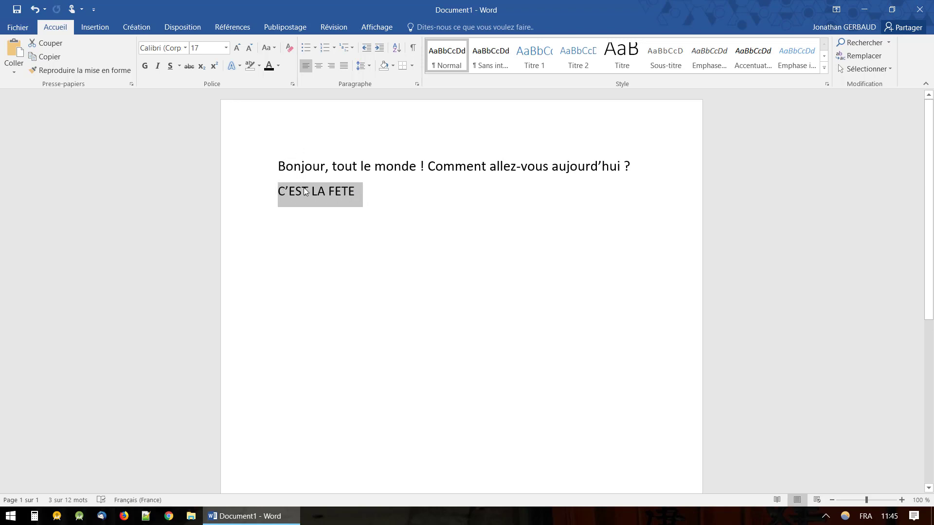
# Convert the second line to lowercase and correct "fete" to "fête".
pyautogui.click(266, 47)
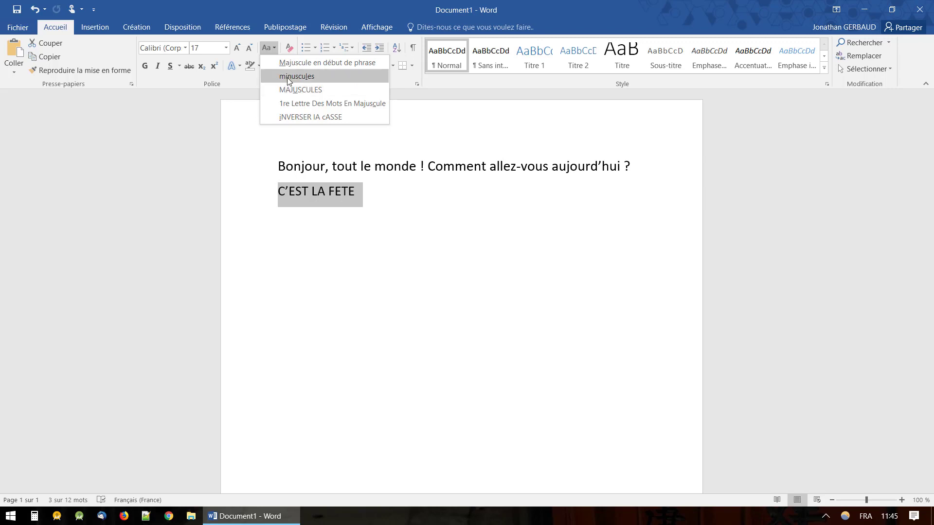
pyautogui.click(288, 77)
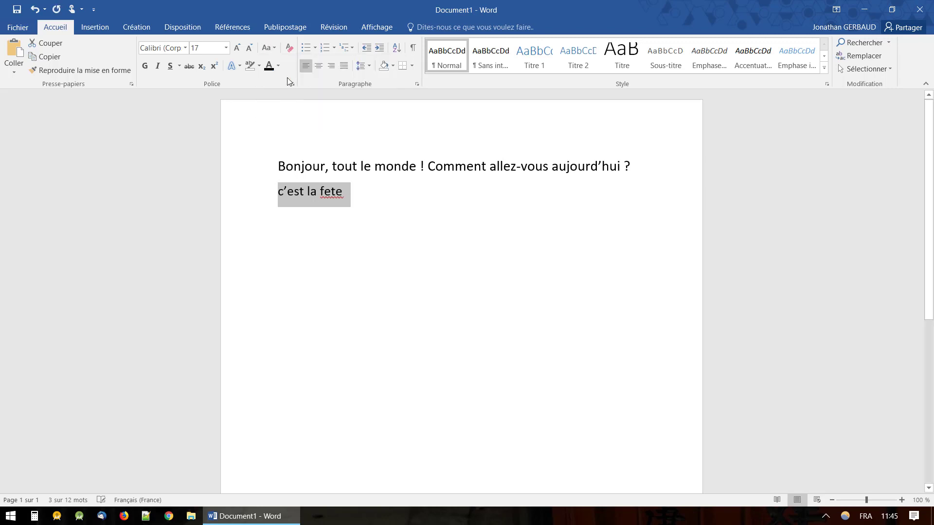
pyautogui.click(335, 192)
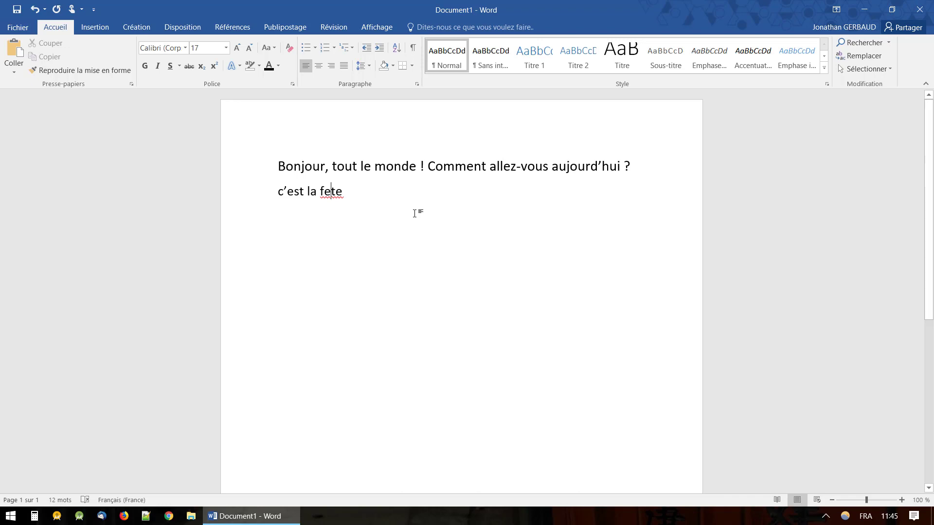
pyautogui.press('BackSpace')
pyautogui.write('ê')
pyautogui.moveTo(349, 192); pyautogui.dragTo(278, 192)
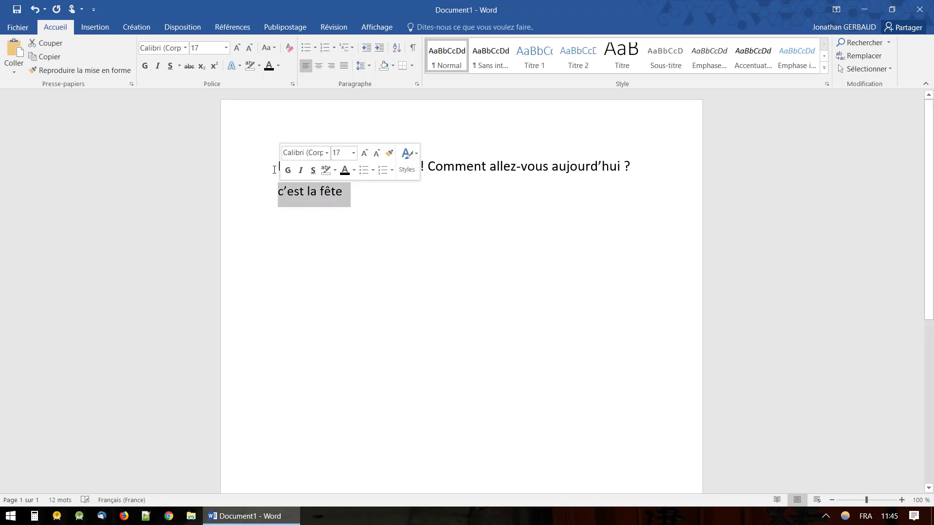
pyautogui.click(273, 52)
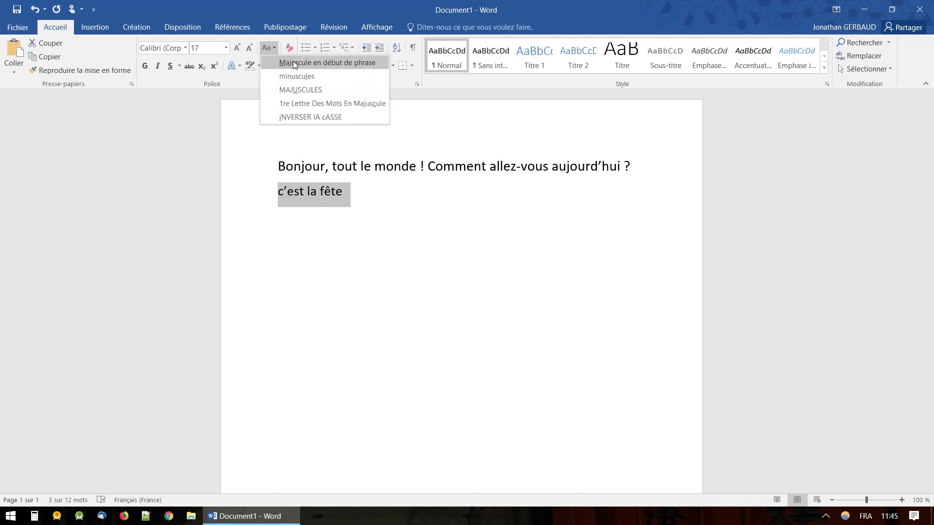
pyautogui.click(359, 190)
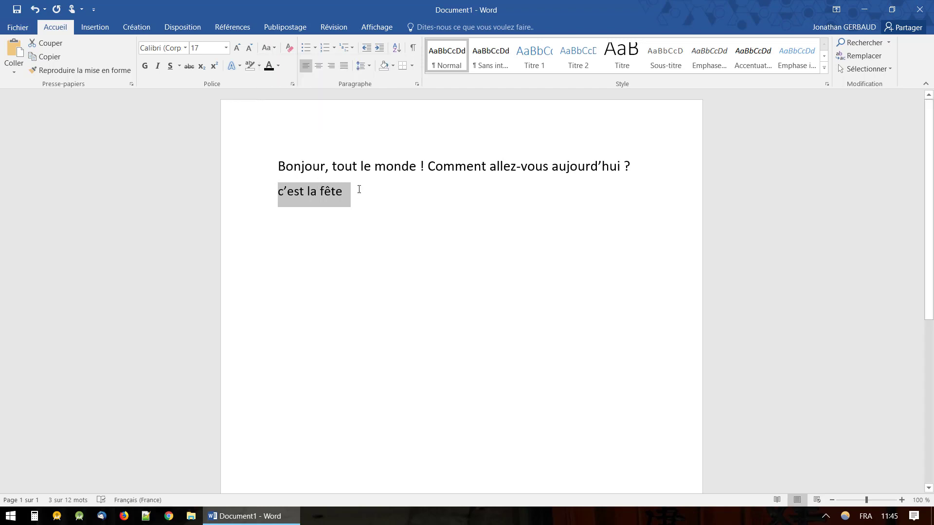
# Convert the first line, "Bonjour, tout le monde ! Comment allez-vous aujourd’hui ?", entirely to lowercase.
pyautogui.click(345, 166)
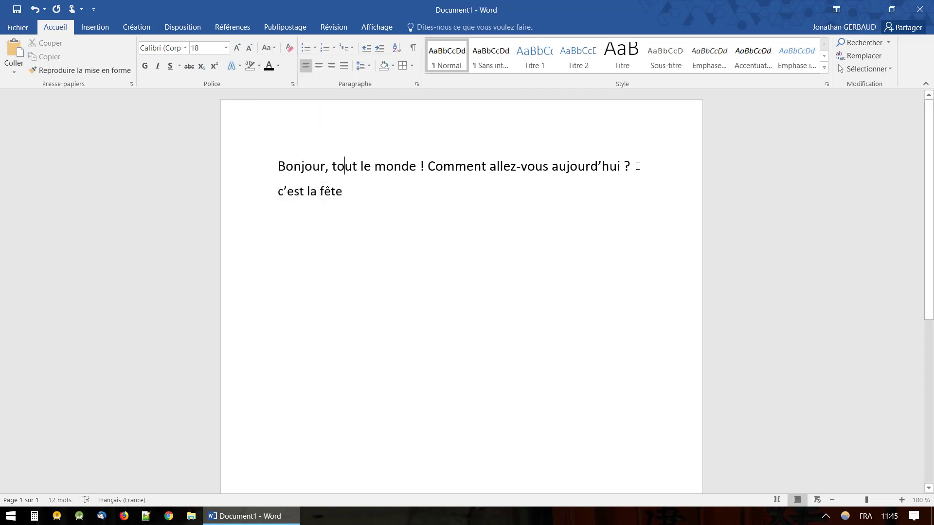
pyautogui.moveTo(638, 166); pyautogui.dragTo(279, 137)
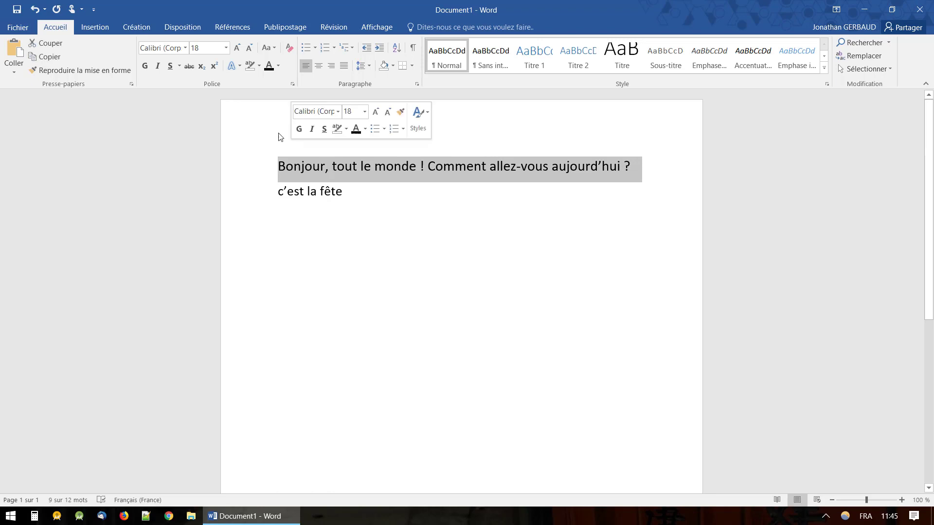
pyautogui.click(268, 48)
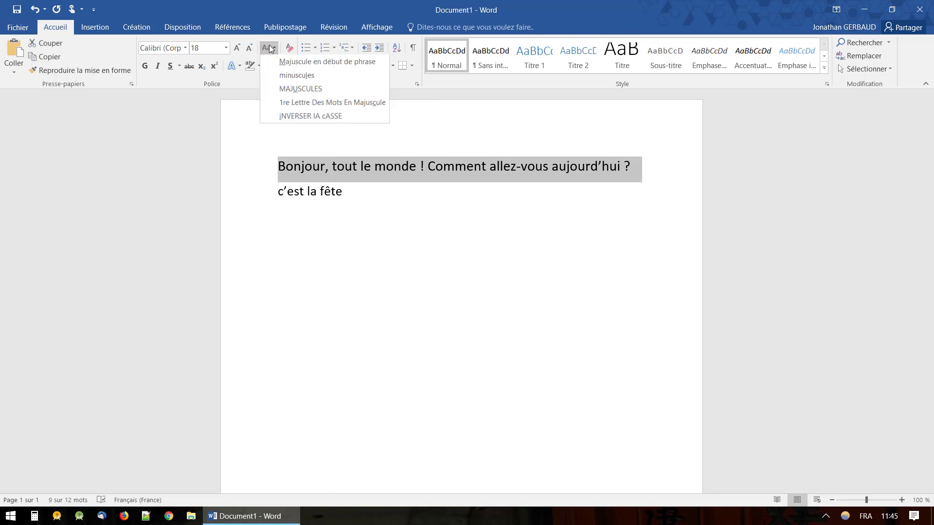
pyautogui.click(286, 77)
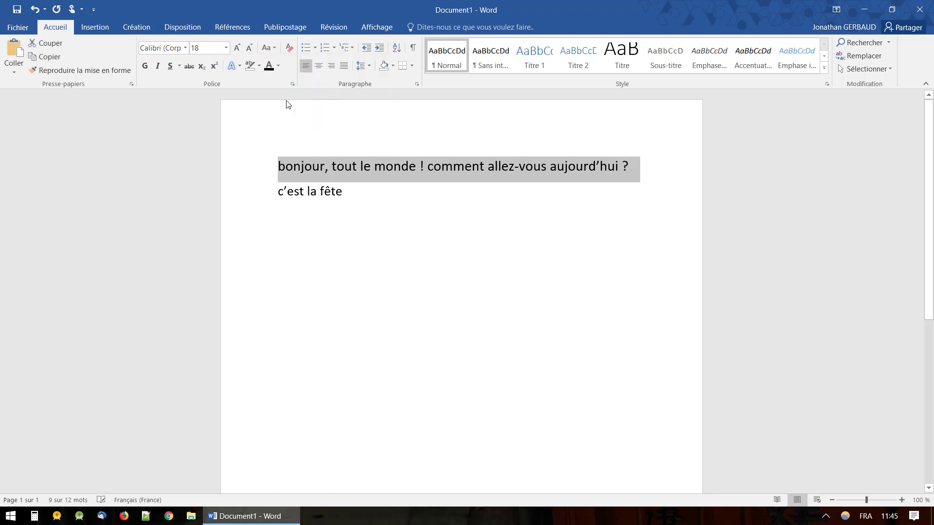
# Capitalize only the start of each sentence in the first line, using the option Majuscule en début de phrase.
pyautogui.click(266, 48)
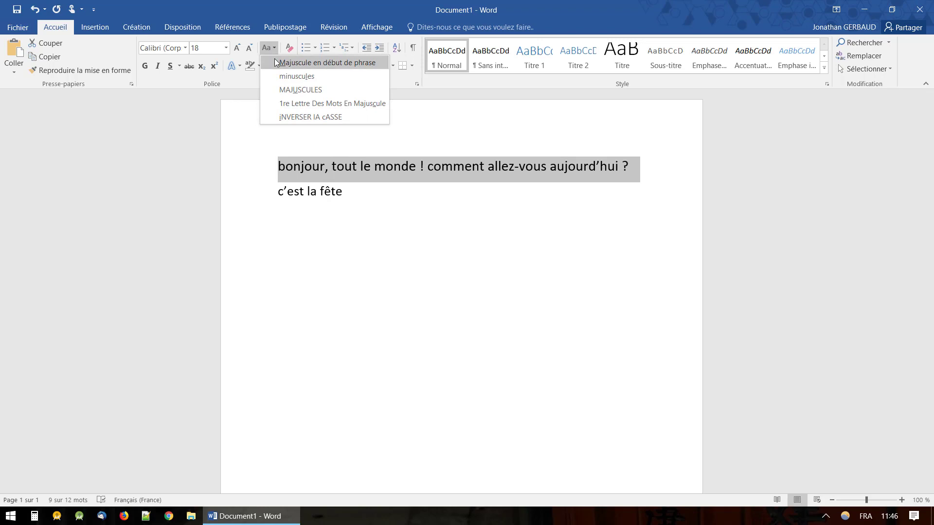
pyautogui.click(275, 62)
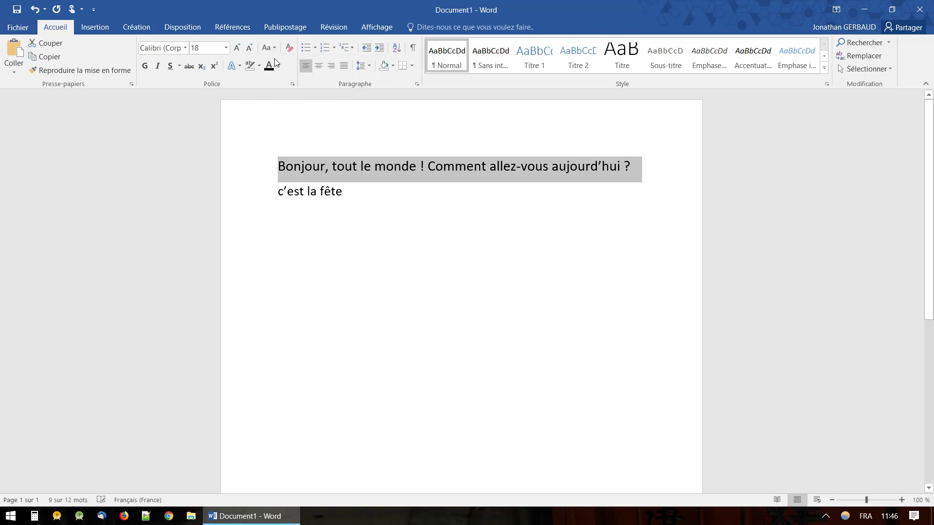
pyautogui.click(284, 167)
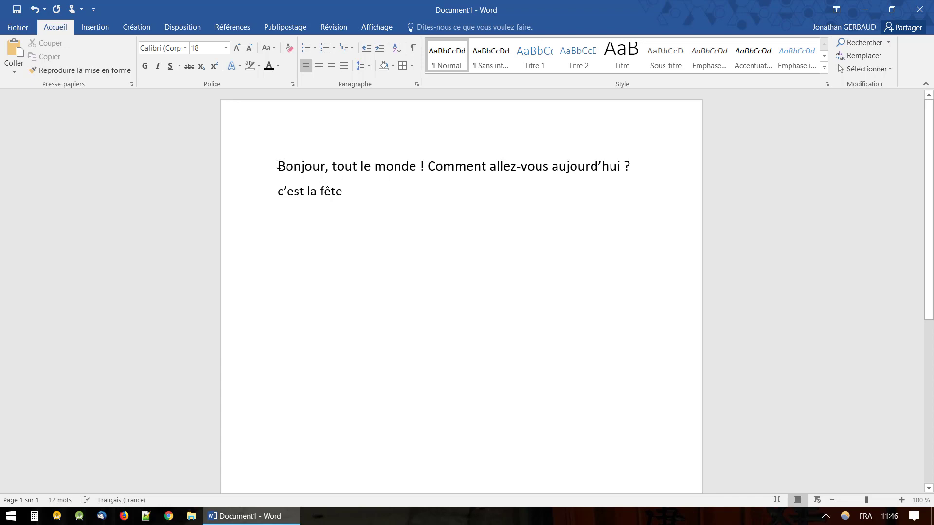
# Capitalize the first letter of every word in the "Bonjour" line with the option 1re Lettre Des Mots En Majuscule.
pyautogui.moveTo(278, 165); pyautogui.dragTo(641, 166)
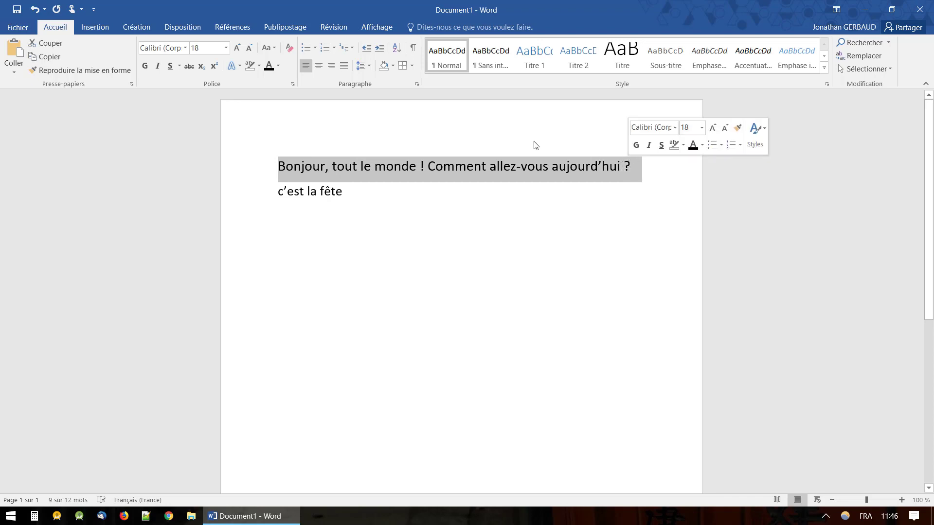
pyautogui.click(272, 47)
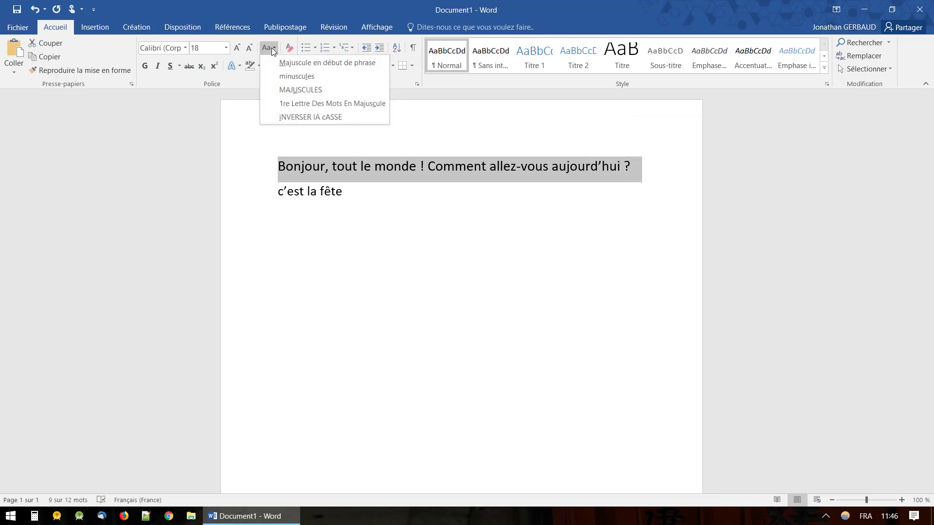
pyautogui.click(312, 103)
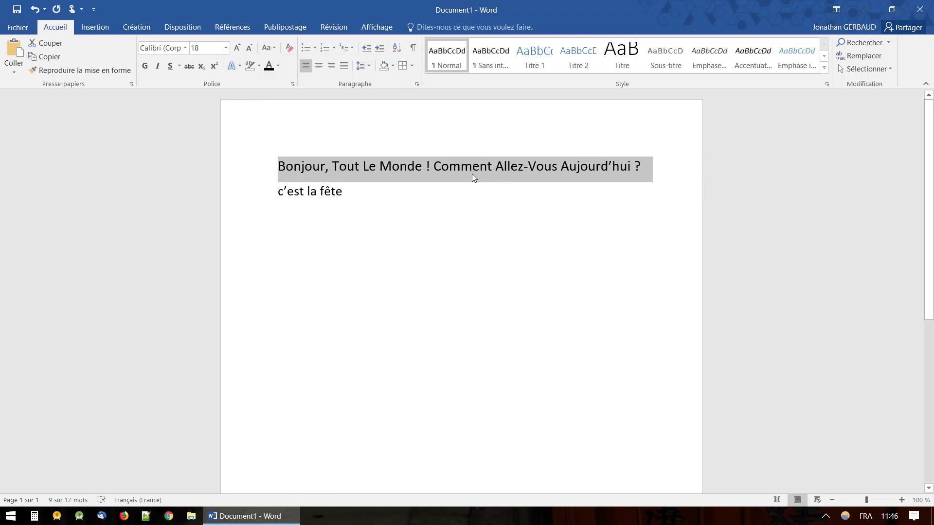
# Invert the letter case of the "Bonjour" line, then apply sentence-start capitalization (Majuscule en début de phrase) to it.
pyautogui.click(271, 50)
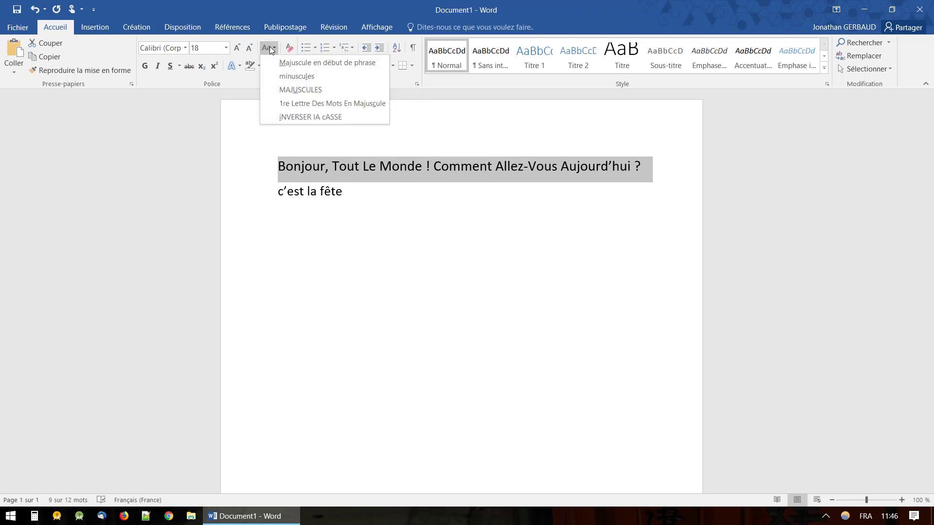
pyautogui.click(316, 118)
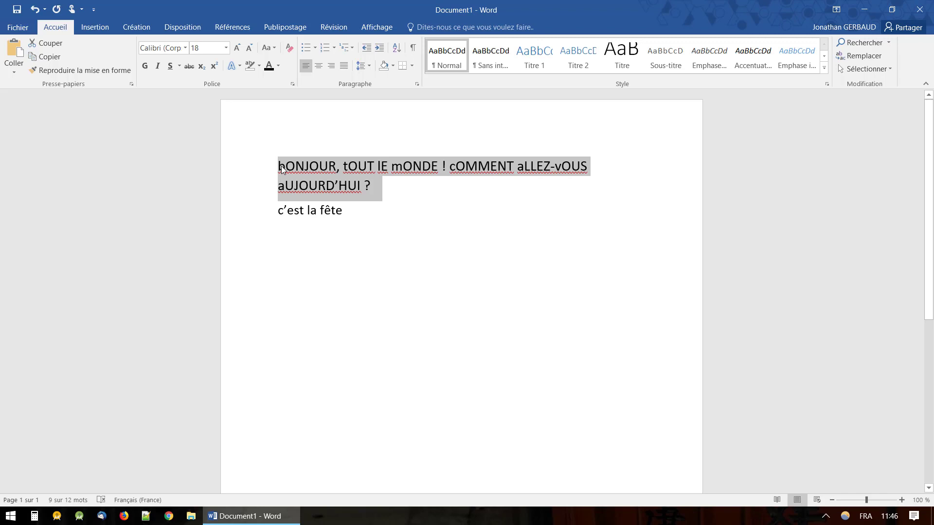
pyautogui.click(274, 46)
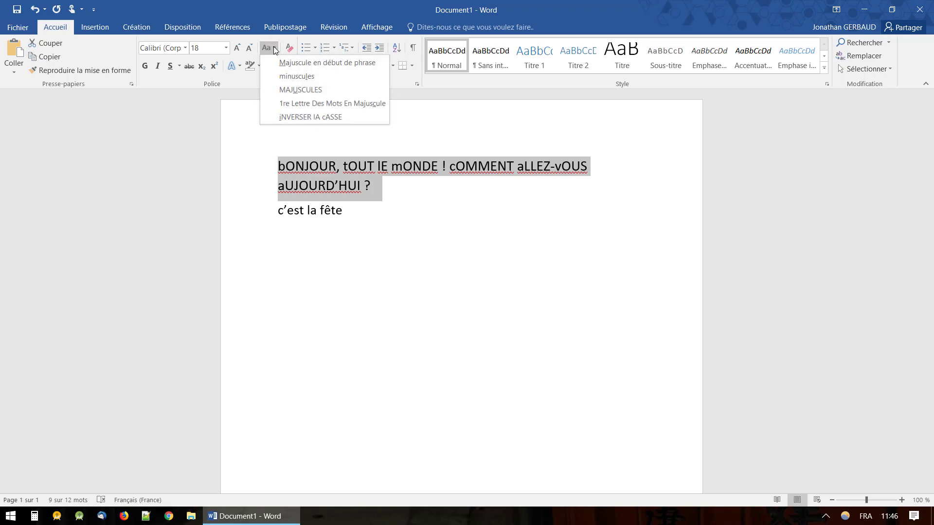
pyautogui.click(280, 63)
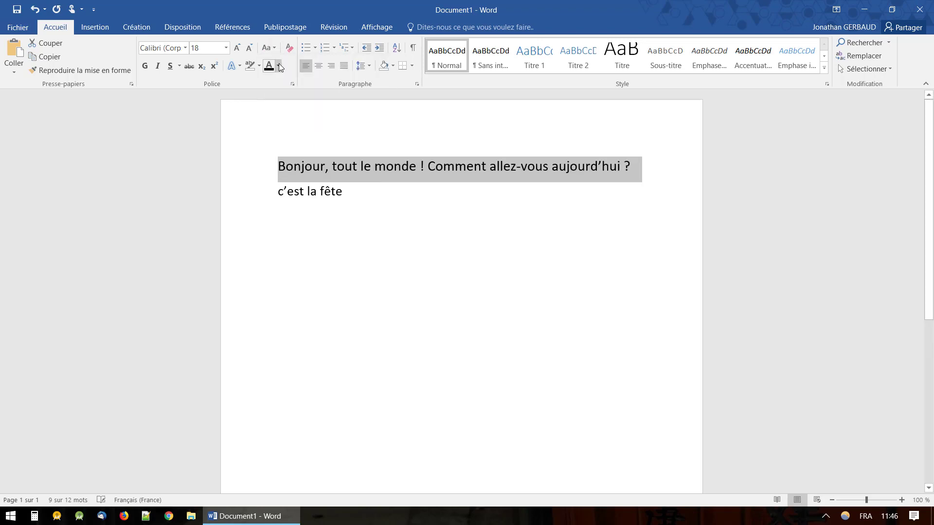
# Capitalize the start of each sentence in both text lines using the option Majuscule en début de phrase.
pyautogui.click(365, 193)
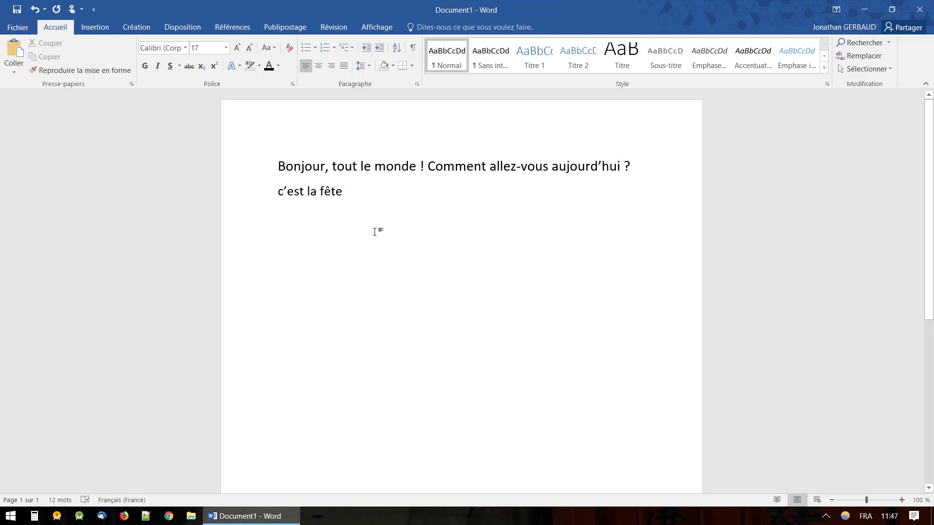
pyautogui.press('Return')
pyautogui.press('Return')
pyautogui.moveTo(375, 192); pyautogui.dragTo(258, 160)
pyautogui.click(271, 49)
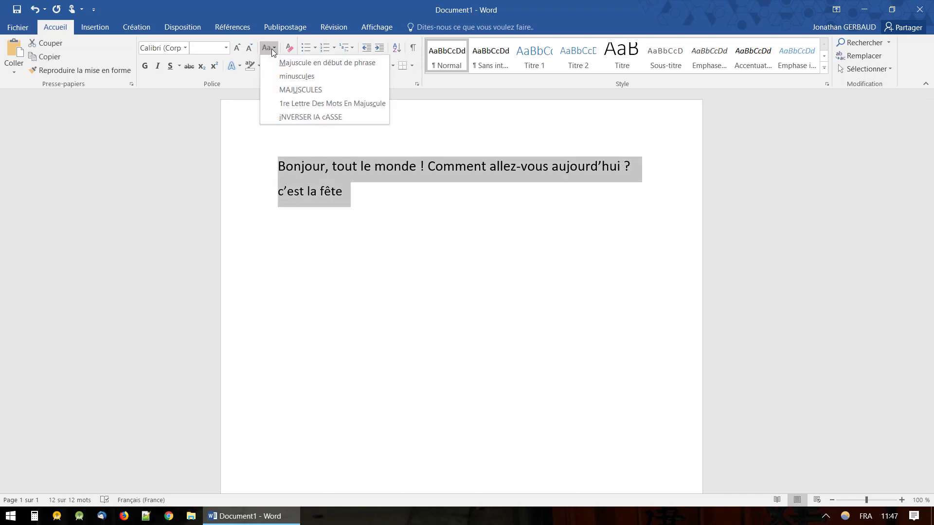
pyautogui.click(289, 63)
pyautogui.click(359, 194)
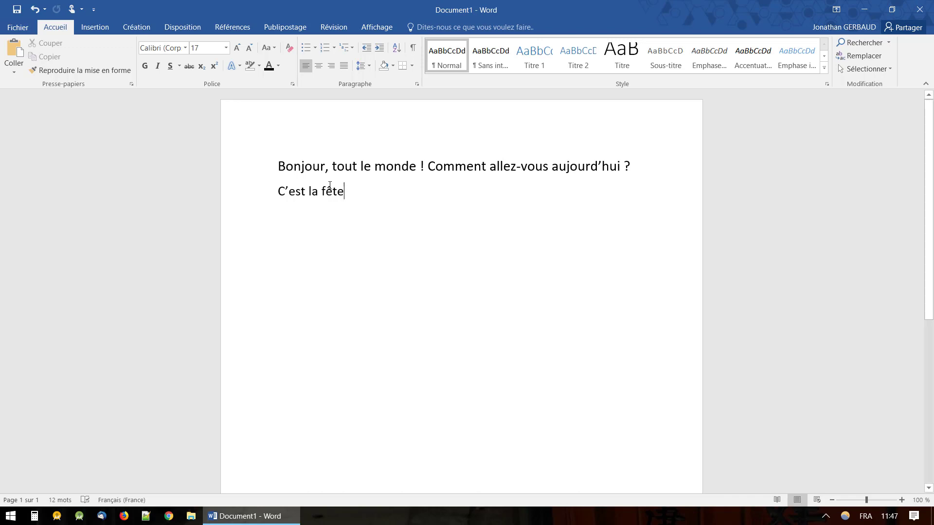
# Change the font of both text lines to Brush Script Std.
pyautogui.moveTo(330, 186); pyautogui.dragTo(281, 172)
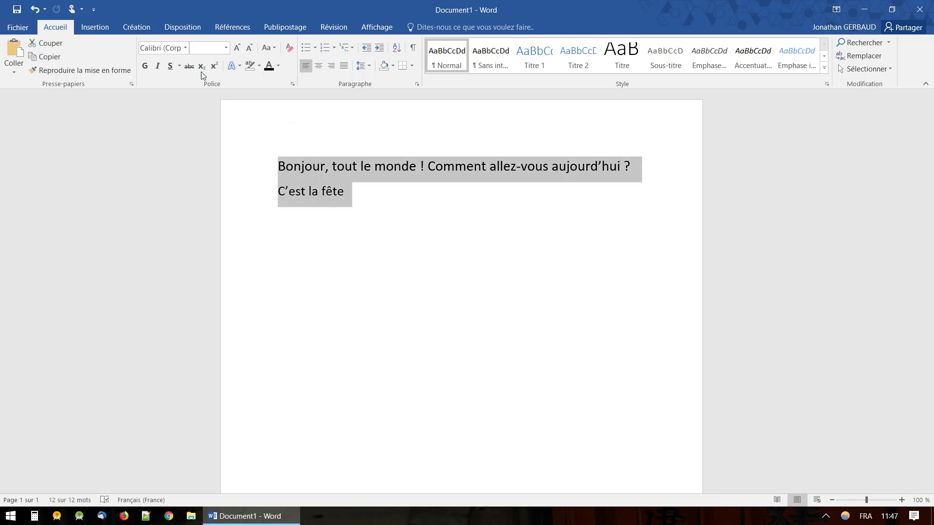
pyautogui.click(185, 48)
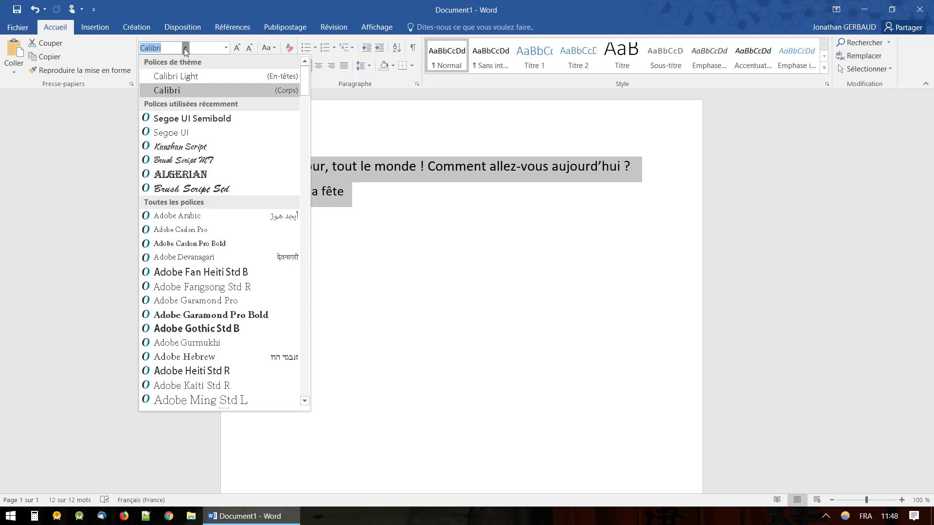
pyautogui.click(184, 48)
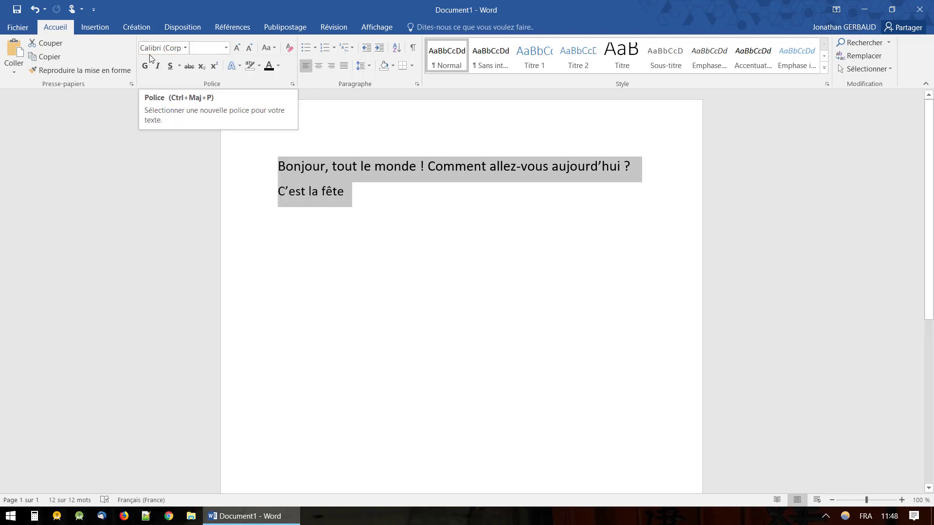
pyautogui.click(185, 48)
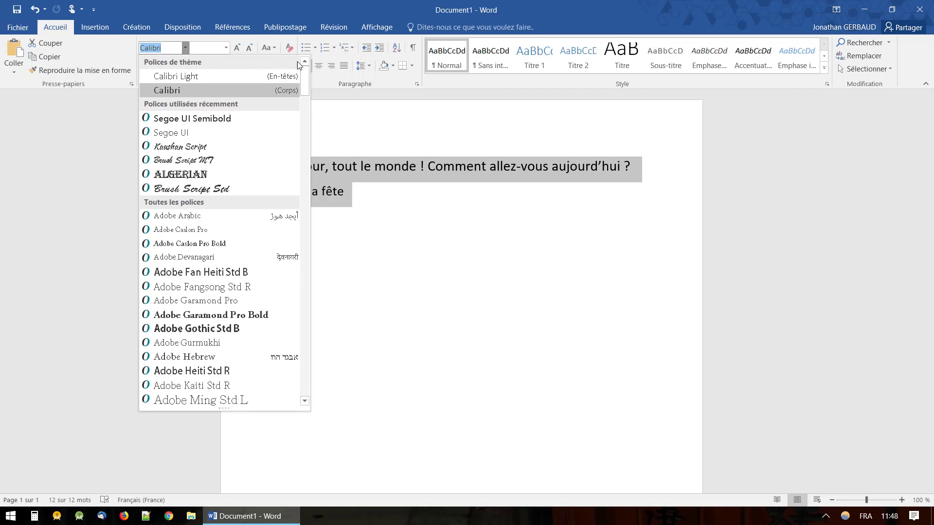
pyautogui.moveTo(305, 74)
pyautogui.mouseDown()
pyautogui.moveTo(306, 210)
pyautogui.moveTo(323, 221)
pyautogui.moveTo(300, 298)
pyautogui.moveTo(308, 338)
pyautogui.moveTo(309, 271)
pyautogui.moveTo(336, 168)
pyautogui.moveTo(326, 117)
pyautogui.moveTo(326, 142)
pyautogui.mouseUp()
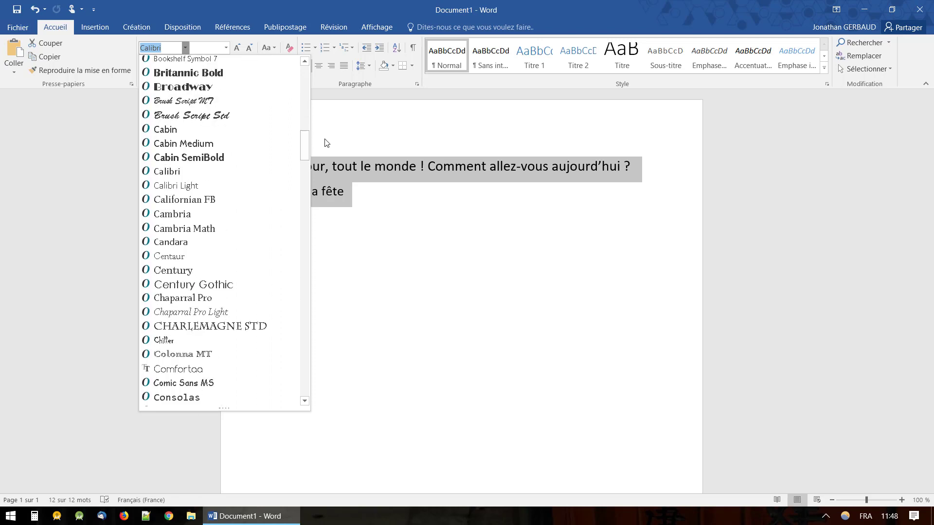
pyautogui.click(221, 117)
pyautogui.click(366, 197)
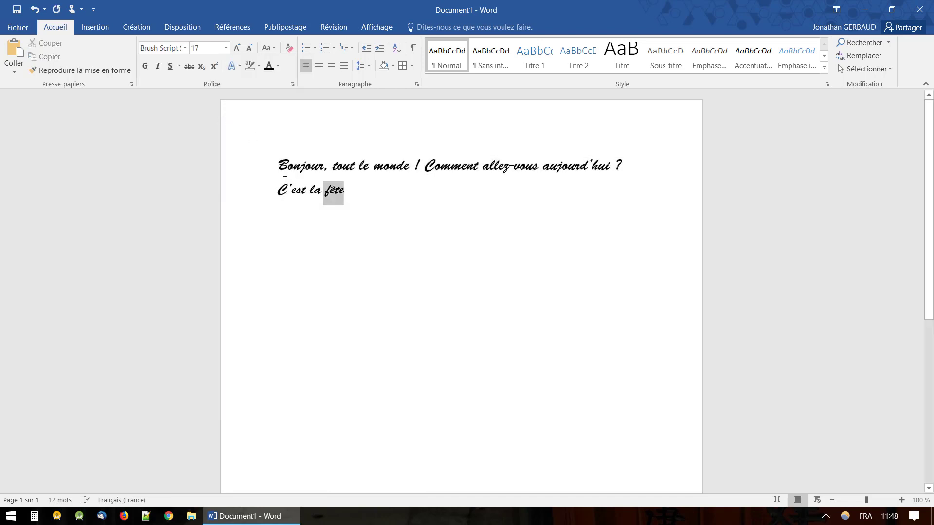
# Preview recently used and Adobe fonts one by one on both text lines, from Segoe UI down to Adobe Kaiti Std R.
pyautogui.tripleClick(358, 196)
pyautogui.click(371, 191)
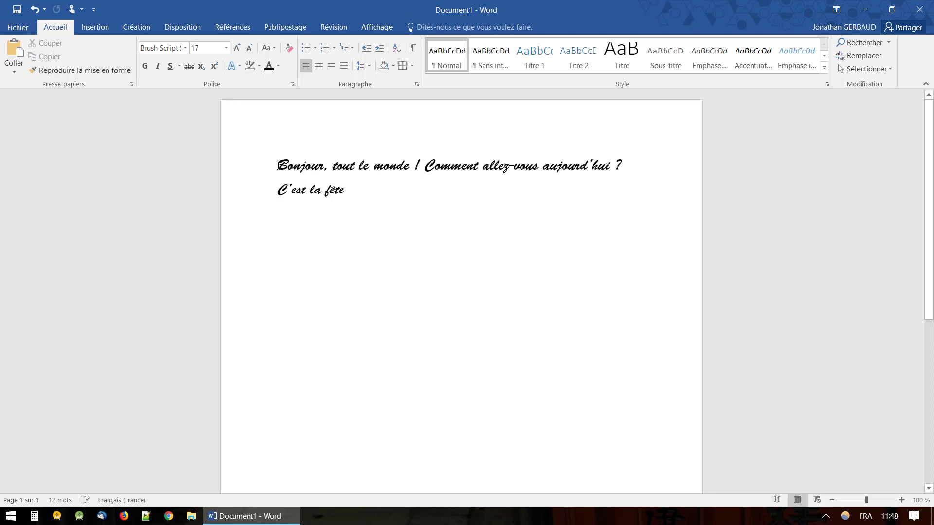
pyautogui.tripleClick(349, 193)
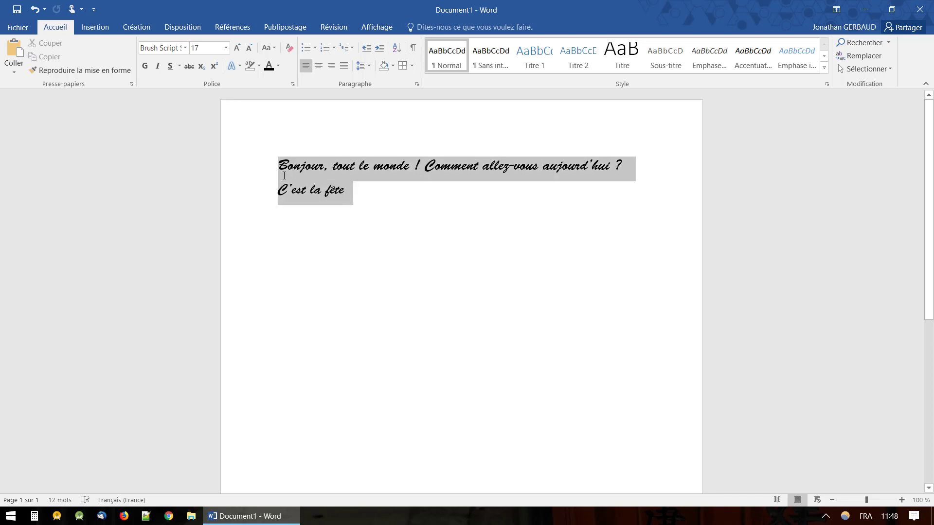
pyautogui.click(185, 48)
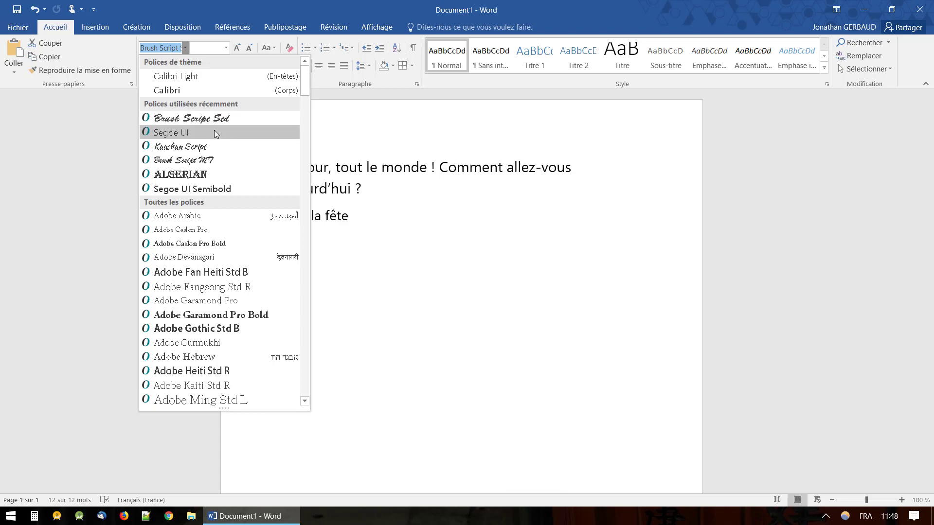
pyautogui.press('Down')
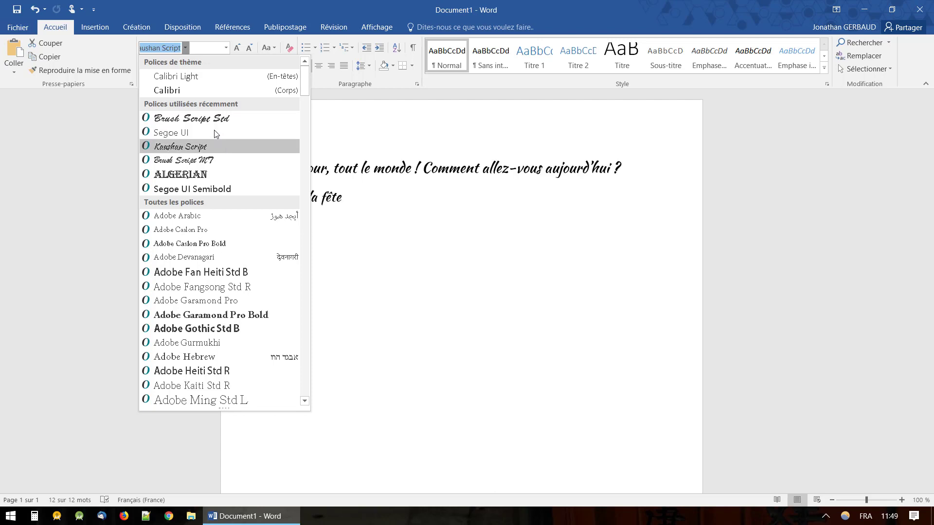
pyautogui.press('Down')
pyautogui.press('Up')
pyautogui.press('Up')
pyautogui.press('Down')
pyautogui.press('Down')
pyautogui.press('Down')
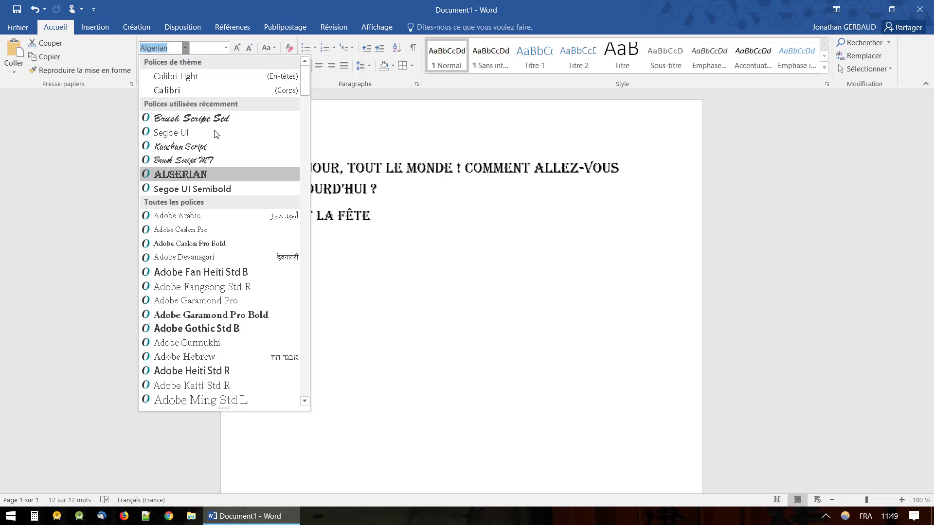
pyautogui.press('Down')
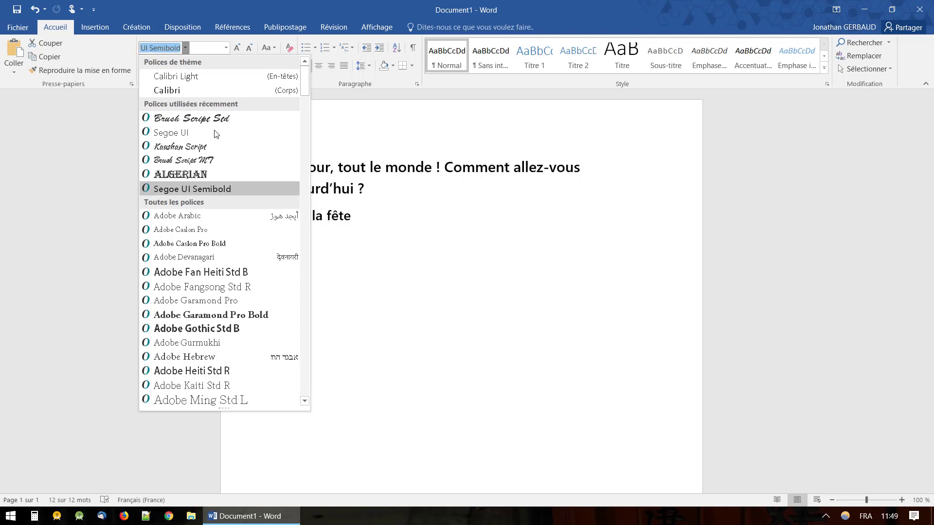
pyautogui.press('Down')
pyautogui.press('Down')
pyautogui.press('Down')
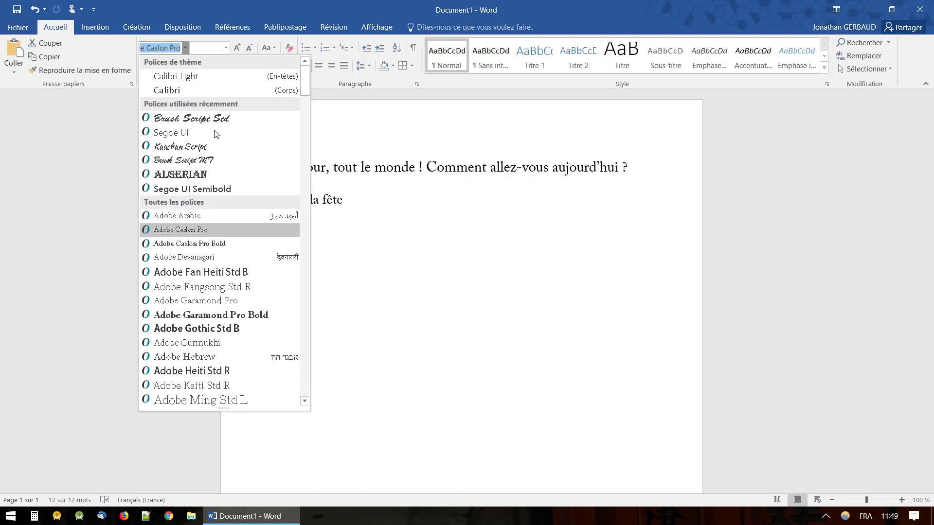
pyautogui.press('Down')
pyautogui.press('Down')
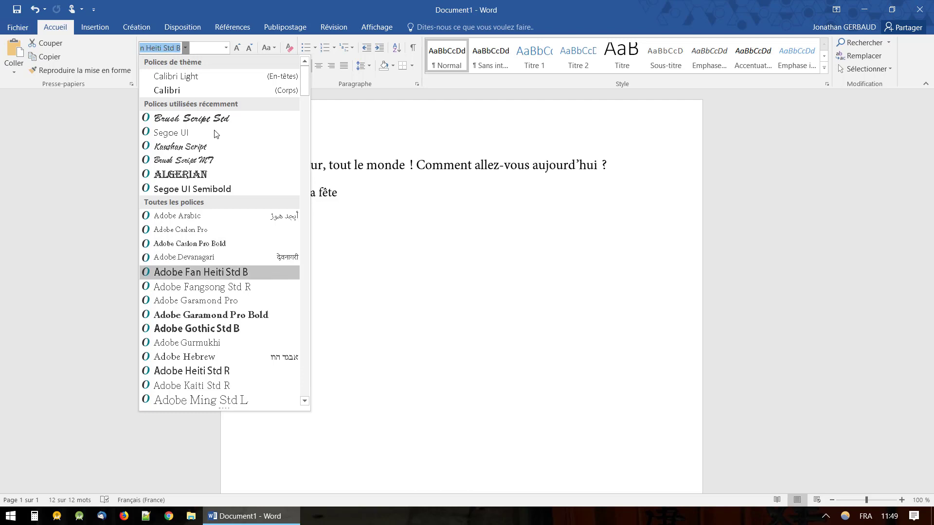
pyautogui.press('Down')
pyautogui.press('Down')
pyautogui.press('Down')
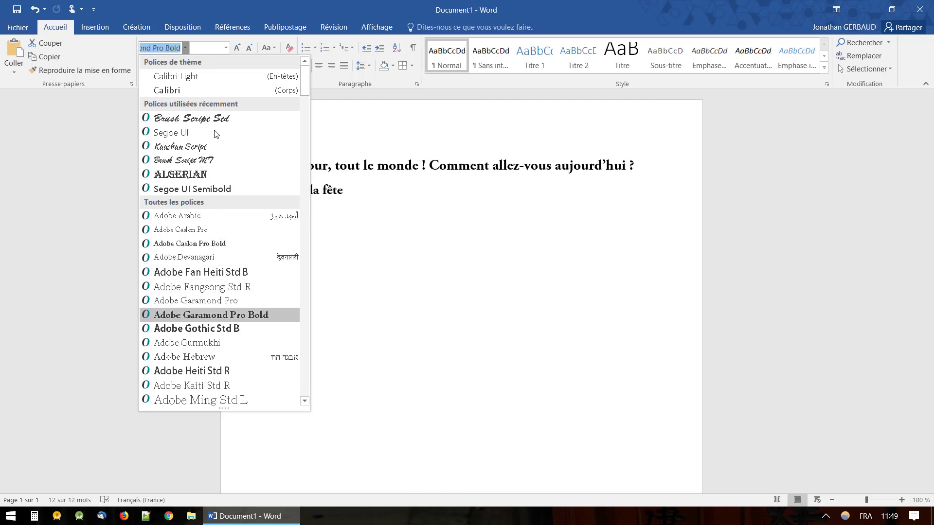
pyautogui.press('Down')
pyautogui.press('Down')
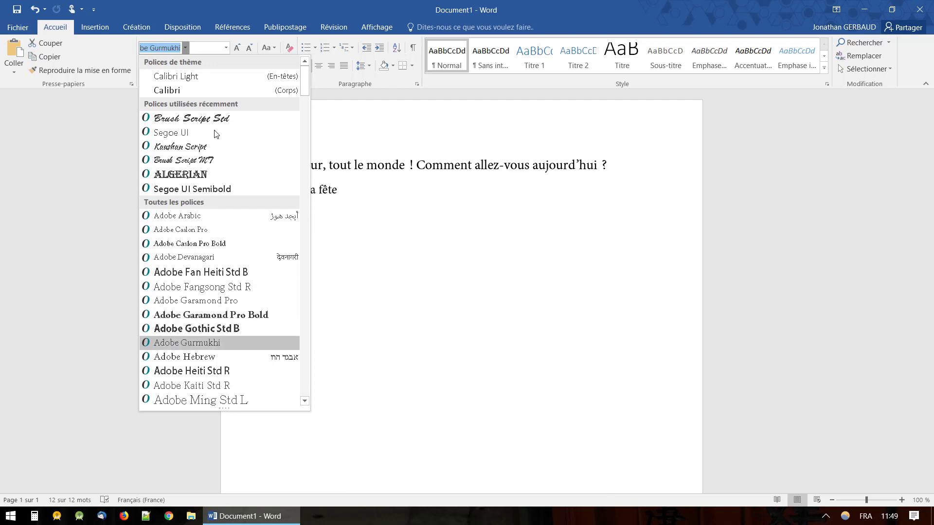
pyautogui.press('Down')
pyautogui.press('Down')
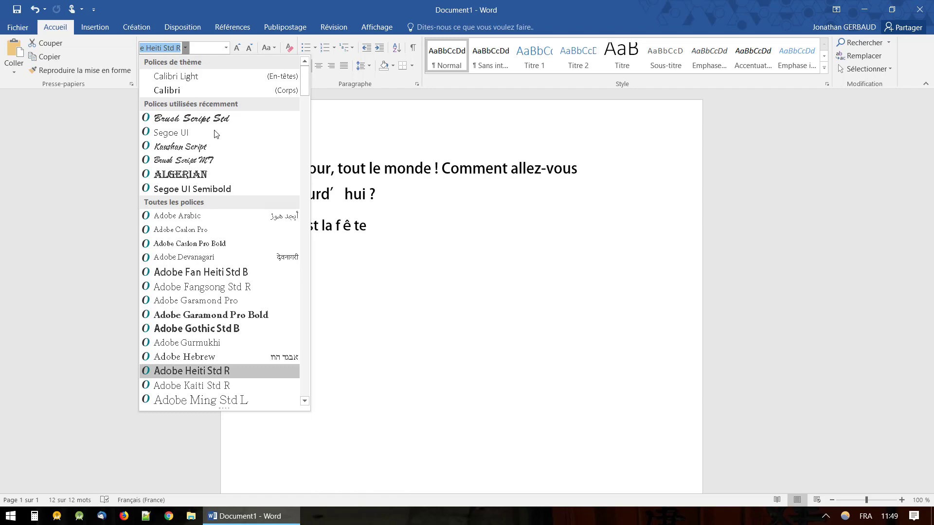
pyautogui.press('Down')
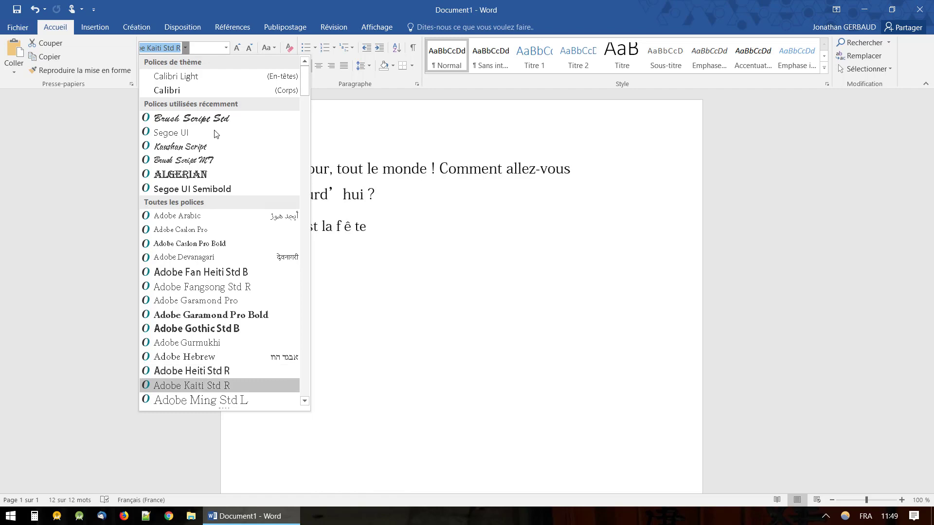
# Browse further down the font list and compare Segoe UI Light, Segoe UI Semibold and Segoe UI Semilight on both lines.
pyautogui.scroll(-4, 170, 259)
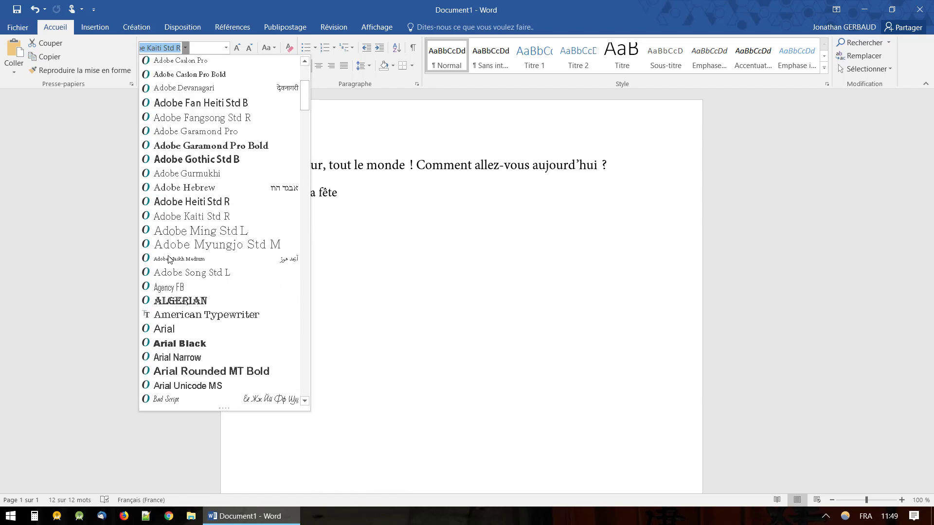
pyautogui.scroll(-8, 169, 259)
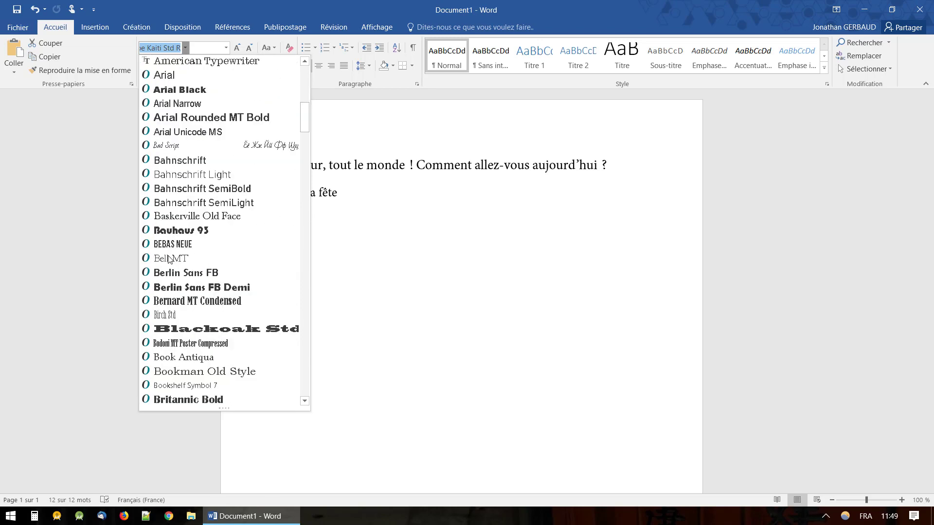
pyautogui.scroll(-4, 169, 259)
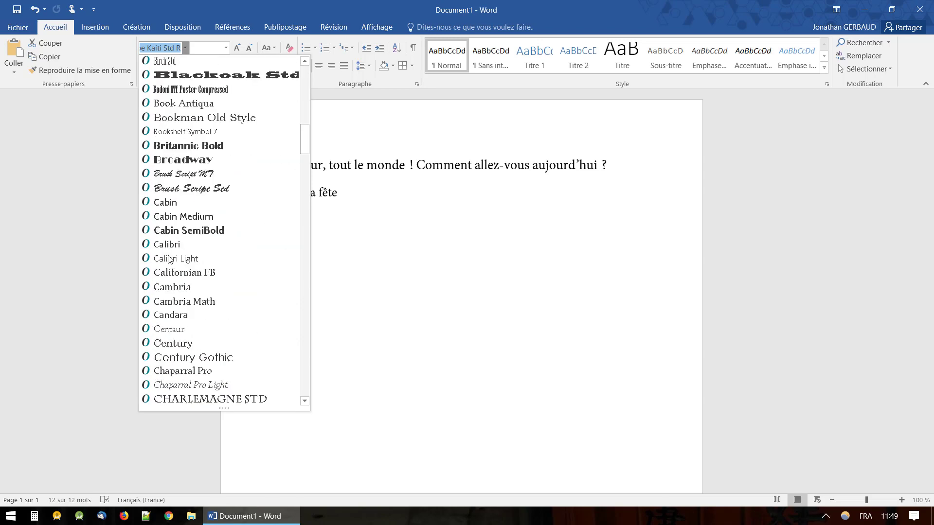
pyautogui.scroll(-6, 170, 259)
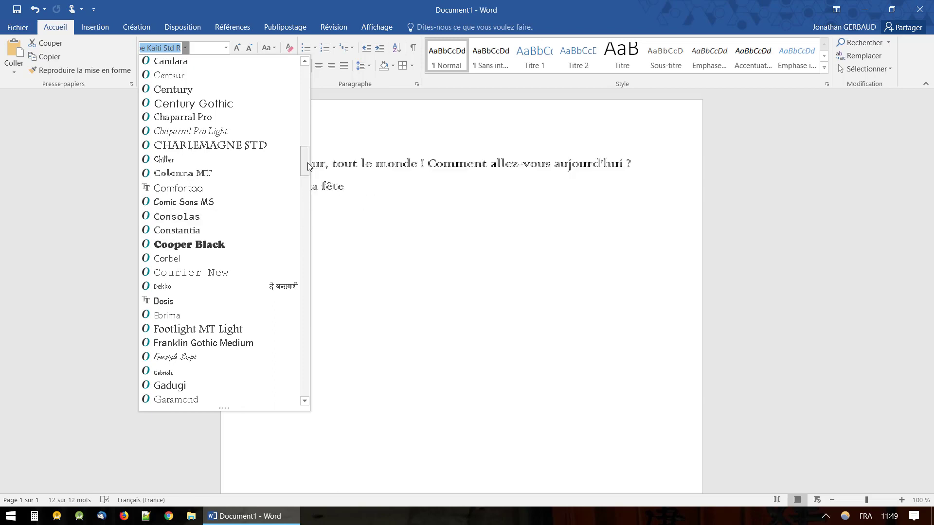
pyautogui.moveTo(307, 165); pyautogui.dragTo(305, 343)
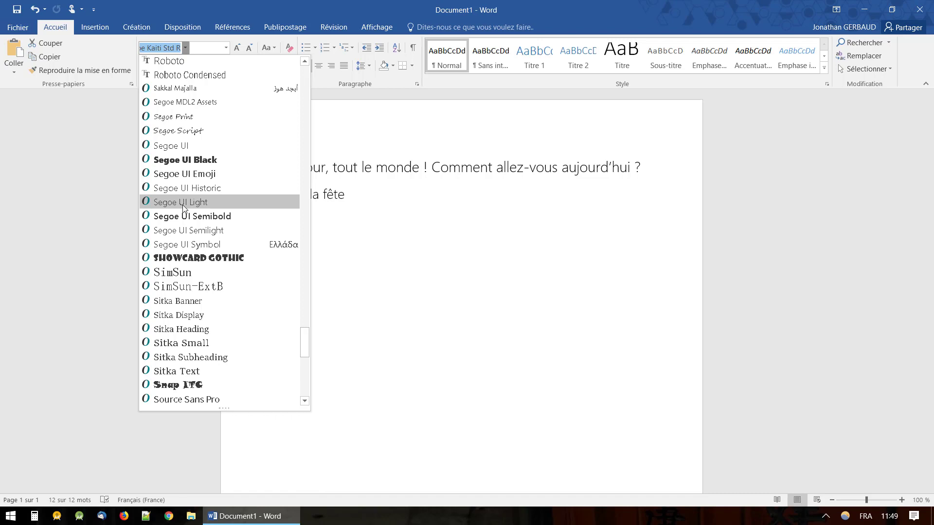
pyautogui.press('Down')
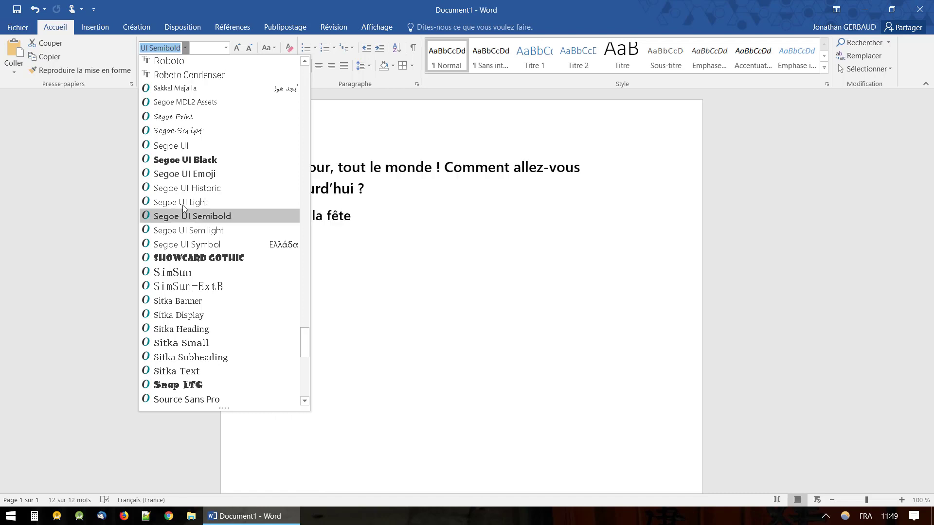
pyautogui.press('Up')
pyautogui.press('Down')
pyautogui.press('Up')
pyautogui.press('Down')
pyautogui.press('Down')
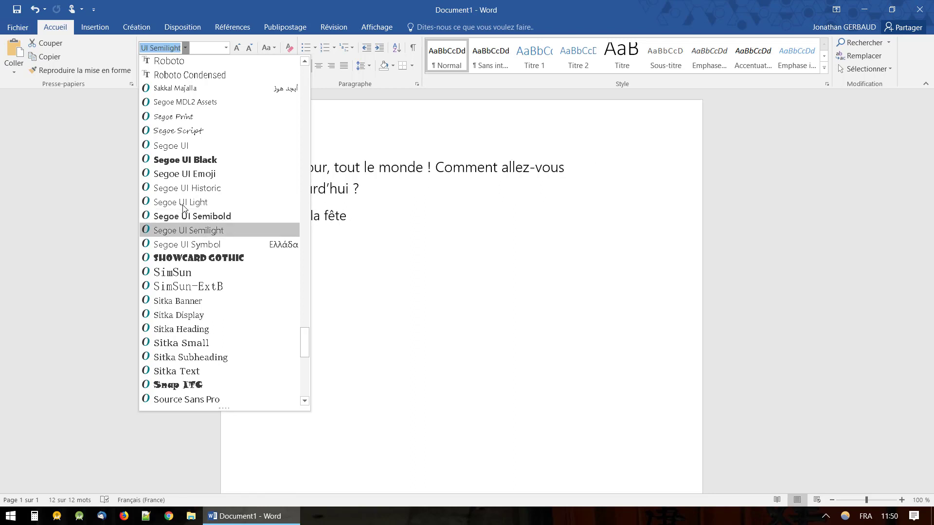
pyautogui.press('Up')
pyautogui.press('Up')
pyautogui.press('Down')
pyautogui.press('Down')
pyautogui.press('Up')
pyautogui.press('Up')
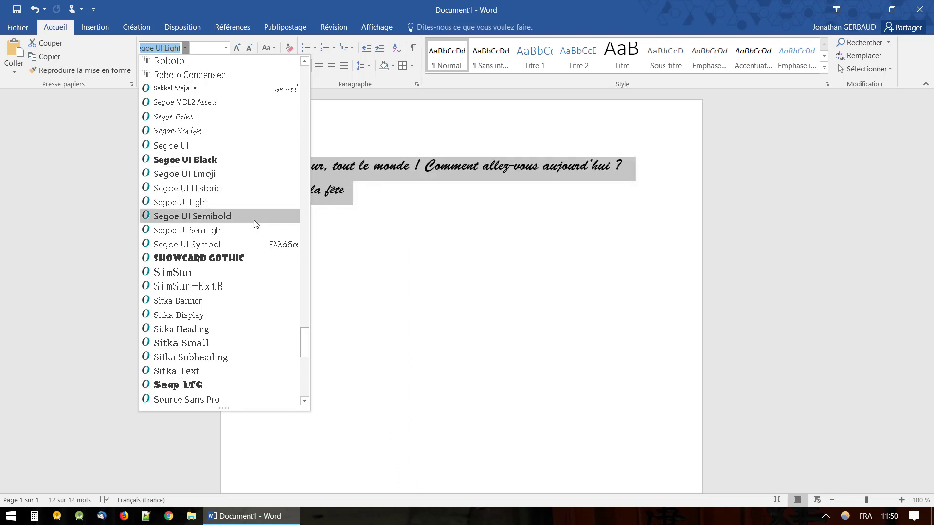
# Apply the Parchment font to both text lines.
pyautogui.scroll(2, 203, 205)
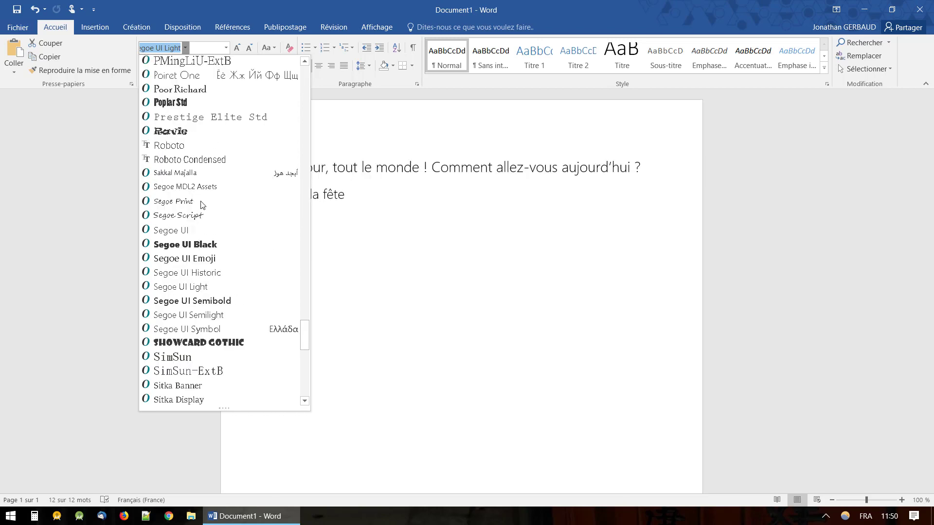
pyautogui.scroll(2, 202, 204)
pyautogui.scroll(1, 202, 204)
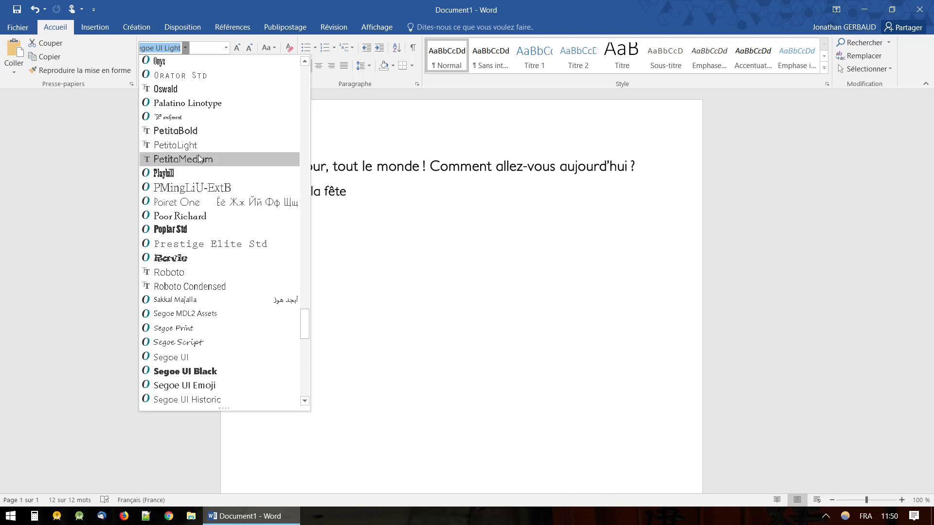
pyautogui.click(205, 124)
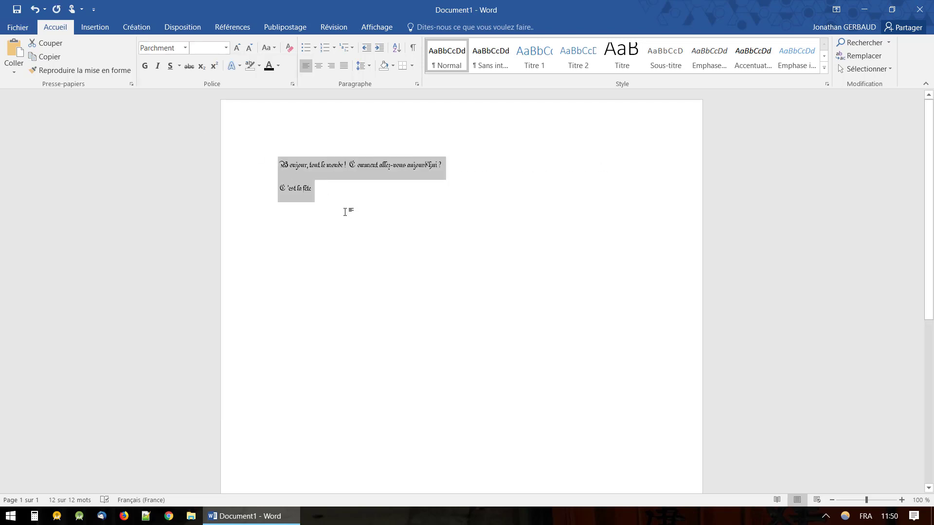
pyautogui.click(339, 195)
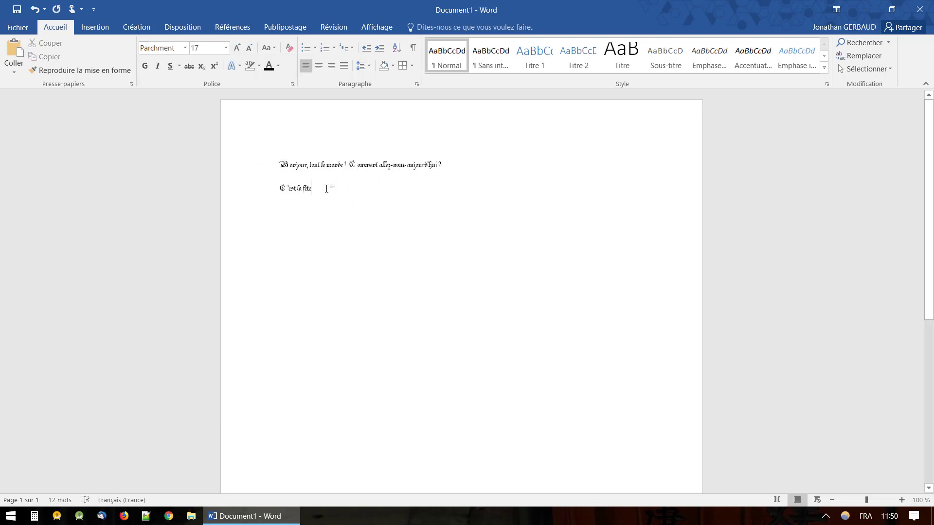
# Set the font size of both text lines to 48.
pyautogui.tripleClick(272, 170)
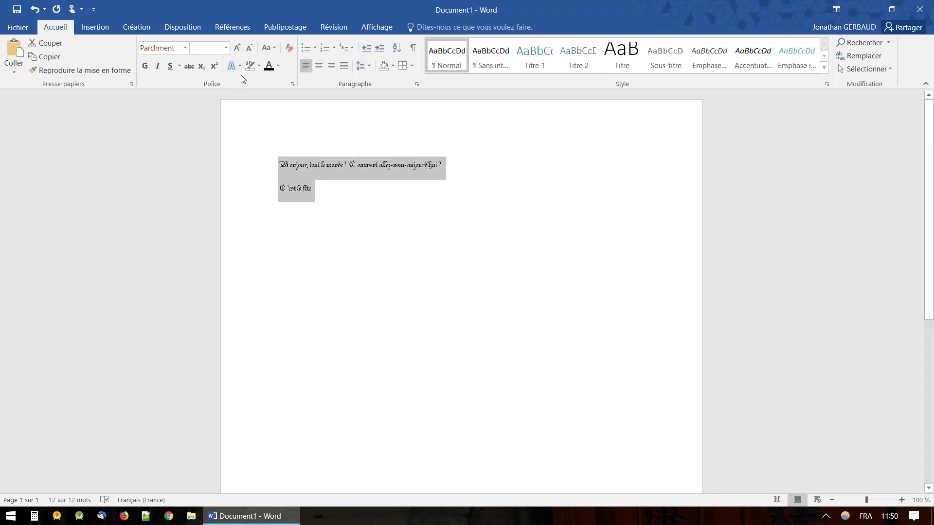
pyautogui.click(227, 49)
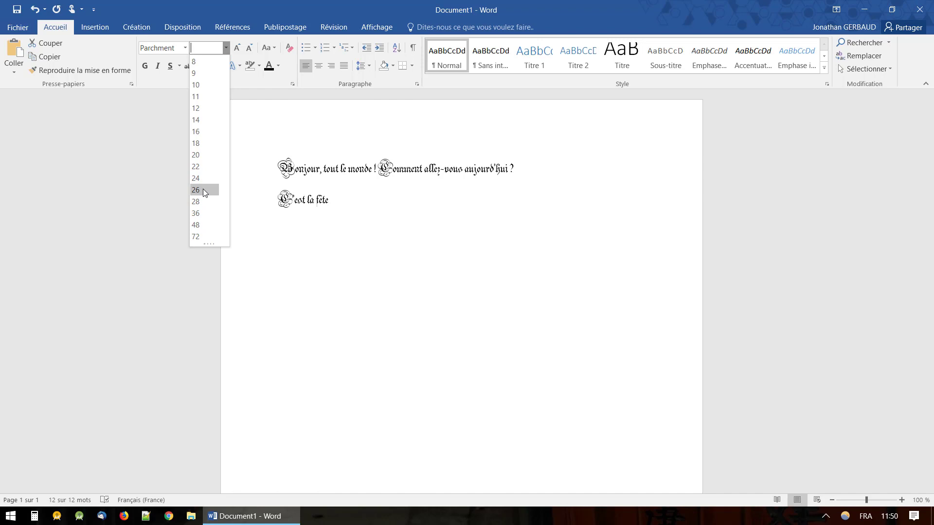
pyautogui.click(201, 230)
pyautogui.click(357, 183)
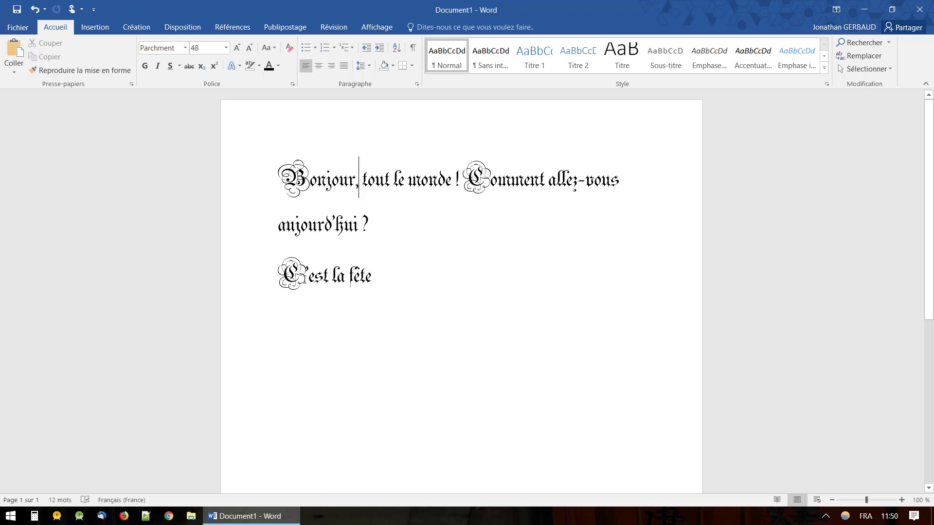
# Apply the Arial font to both text lines.
pyautogui.click(404, 277)
pyautogui.moveTo(381, 277); pyautogui.dragTo(292, 187)
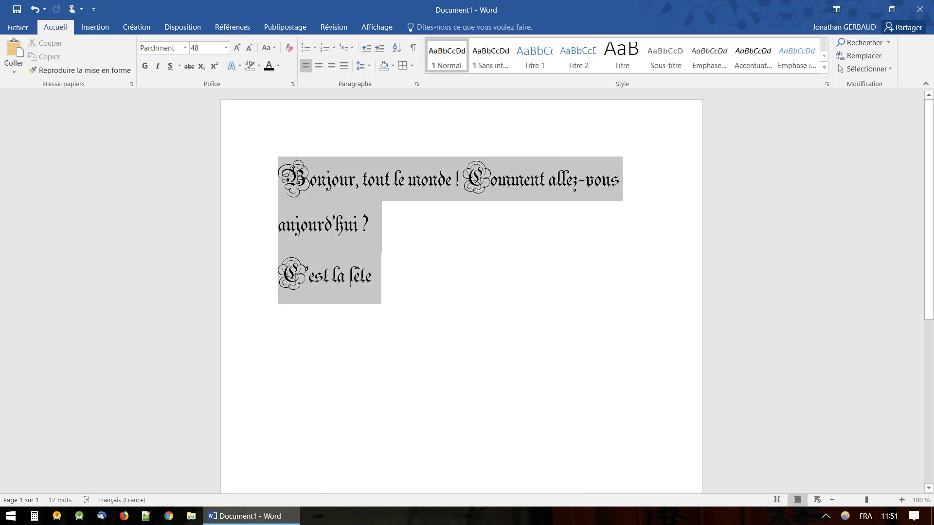
pyautogui.click(394, 237)
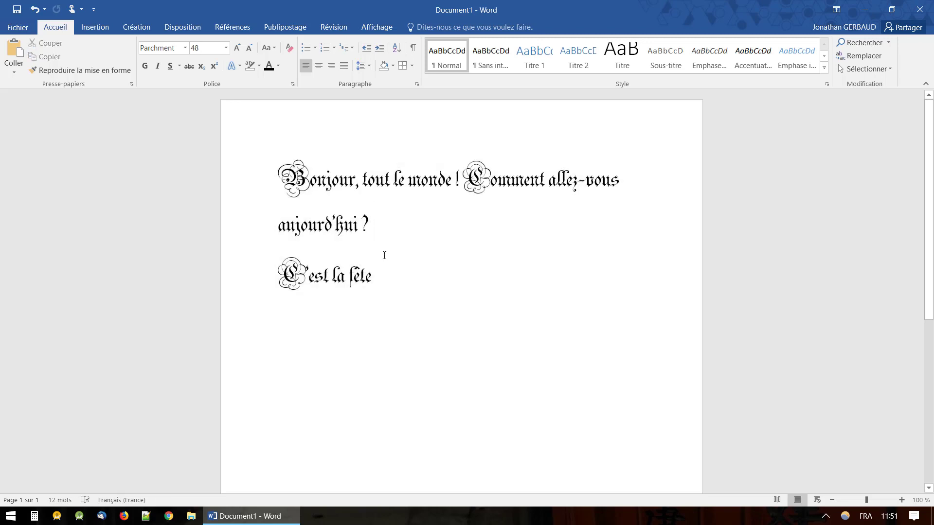
pyautogui.moveTo(384, 292); pyautogui.dragTo(279, 168)
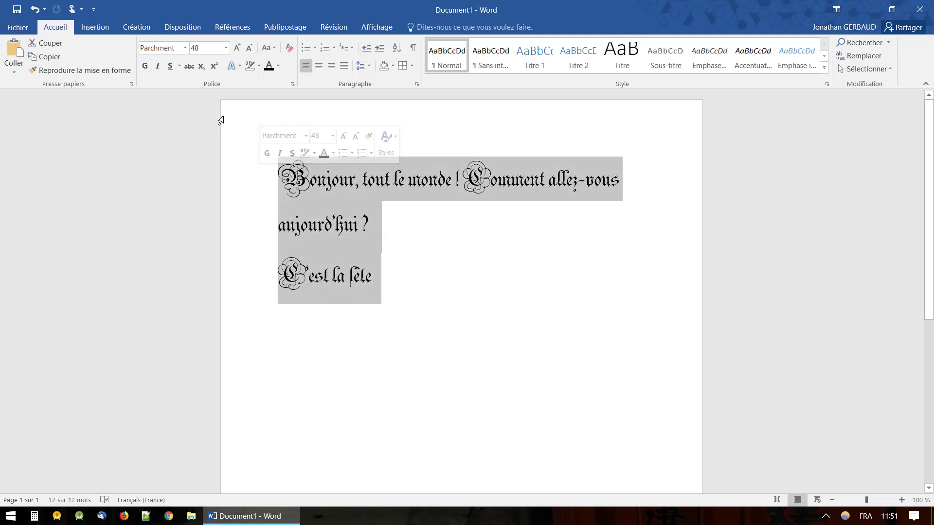
pyautogui.click(186, 49)
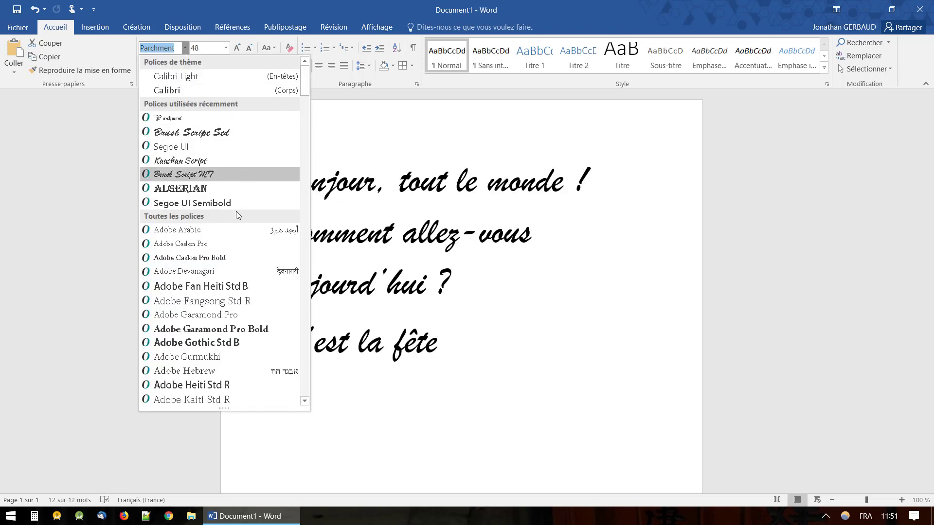
pyautogui.scroll(-4, 234, 253)
pyautogui.scroll(-4, 234, 258)
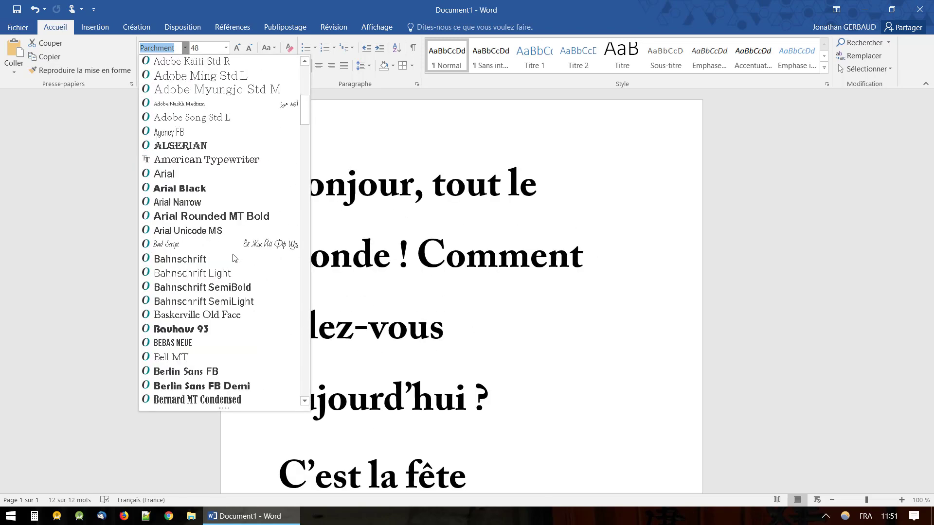
pyautogui.scroll(-1, 235, 258)
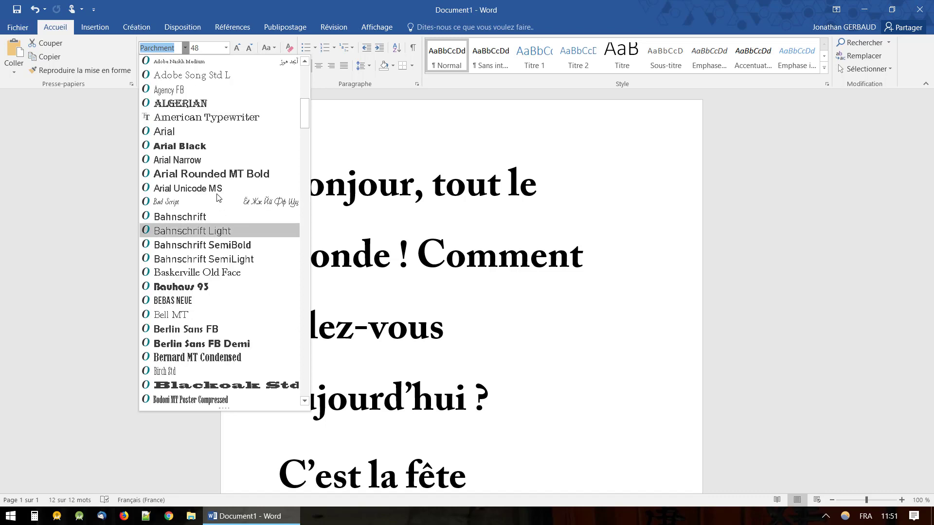
pyautogui.click(212, 137)
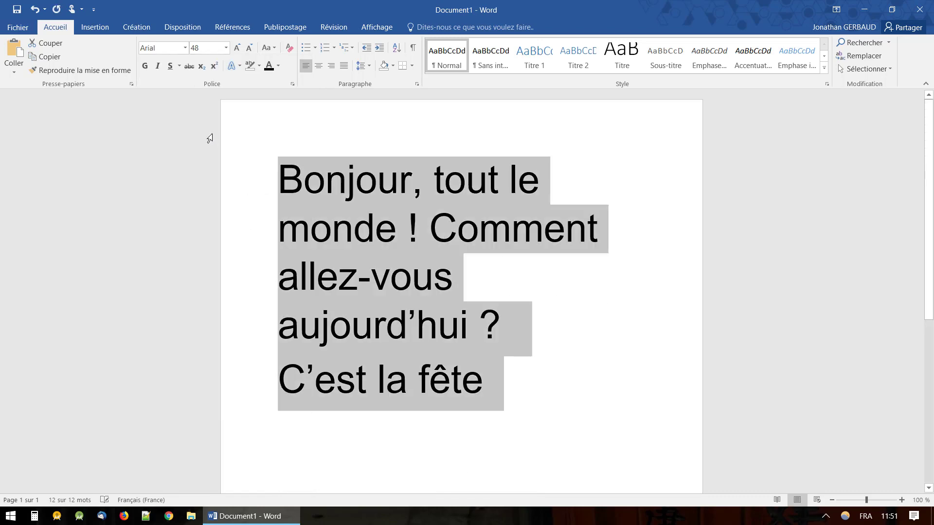
# Set the font size of both text lines to 22.
pyautogui.click(226, 49)
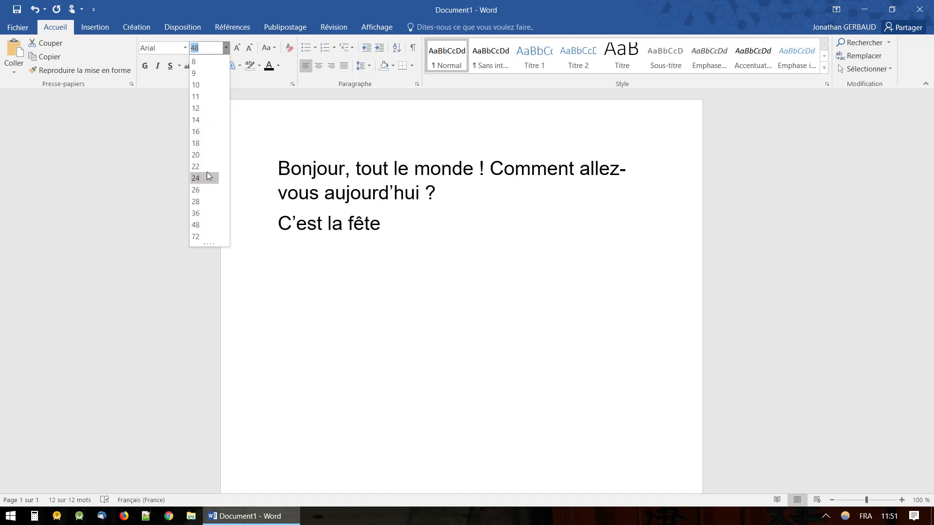
pyautogui.click(207, 171)
pyautogui.click(389, 246)
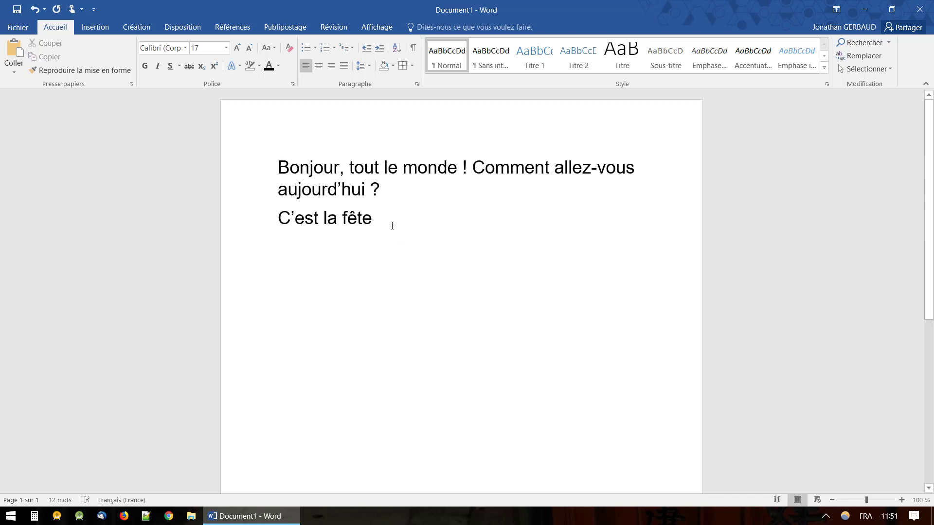
# Change the font of both text lines to Segoe UI Semilight.
pyautogui.moveTo(392, 226); pyautogui.dragTo(278, 163)
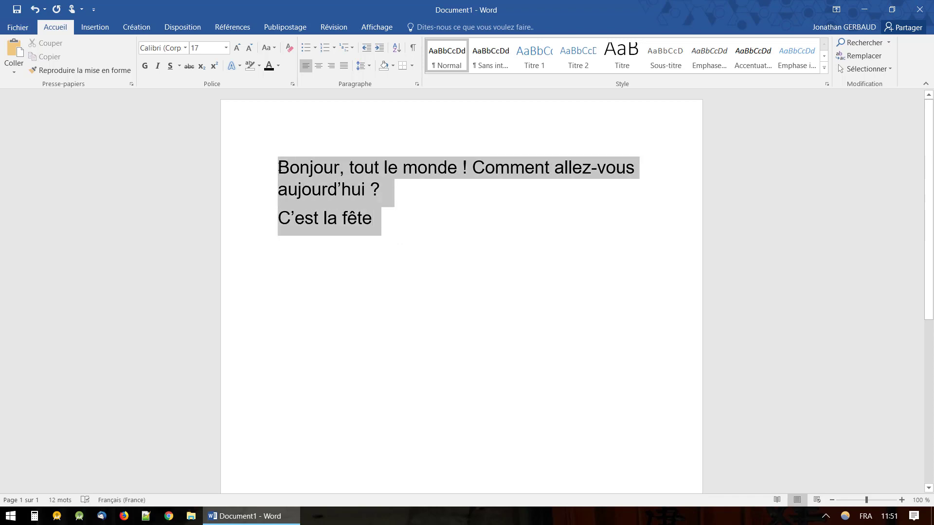
pyautogui.click(185, 48)
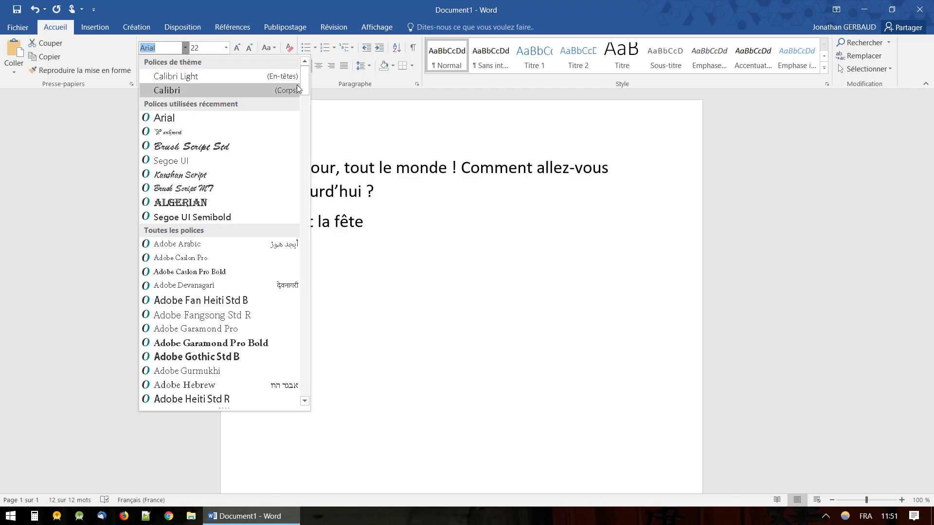
pyautogui.moveTo(307, 80); pyautogui.dragTo(334, 339)
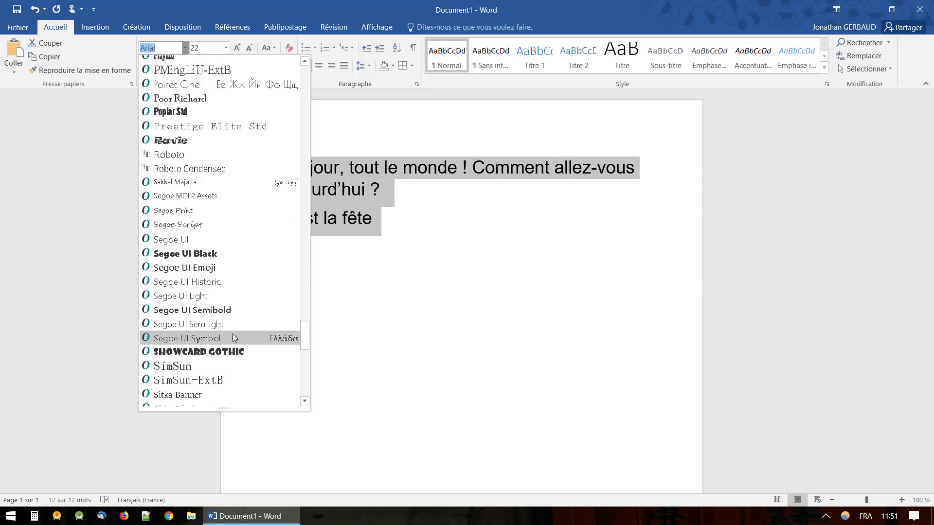
pyautogui.click(200, 320)
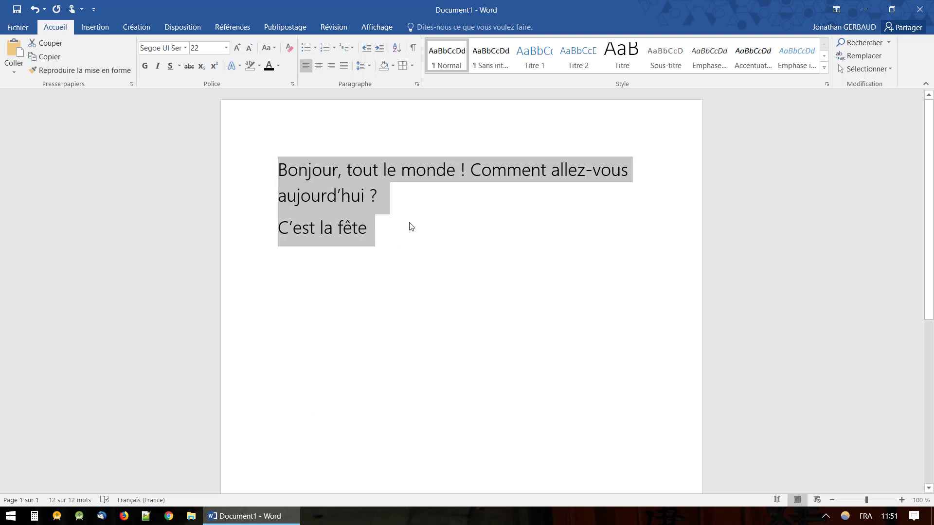
pyautogui.click(375, 242)
# Change the font of both text lines to Verdana, finding it by its first letter.
pyautogui.moveTo(375, 242); pyautogui.dragTo(267, 172)
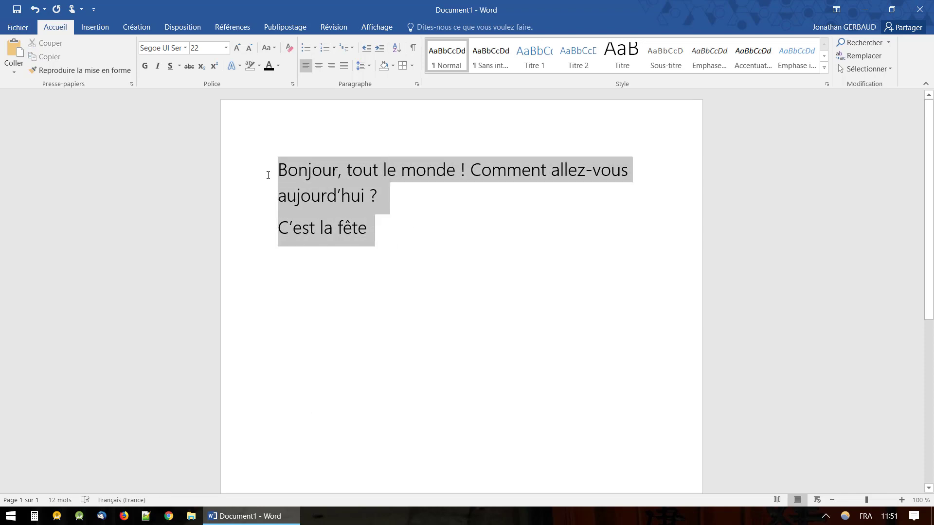
pyautogui.click(185, 48)
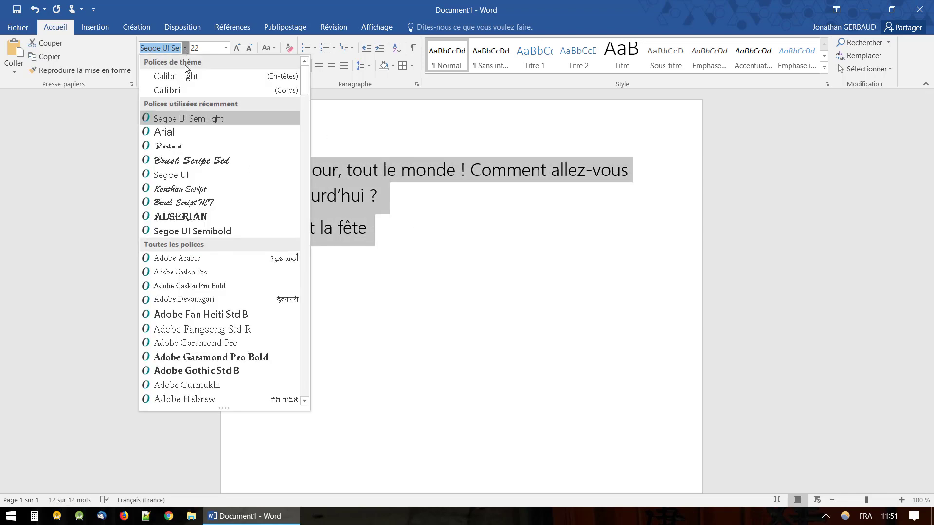
pyautogui.write('v')
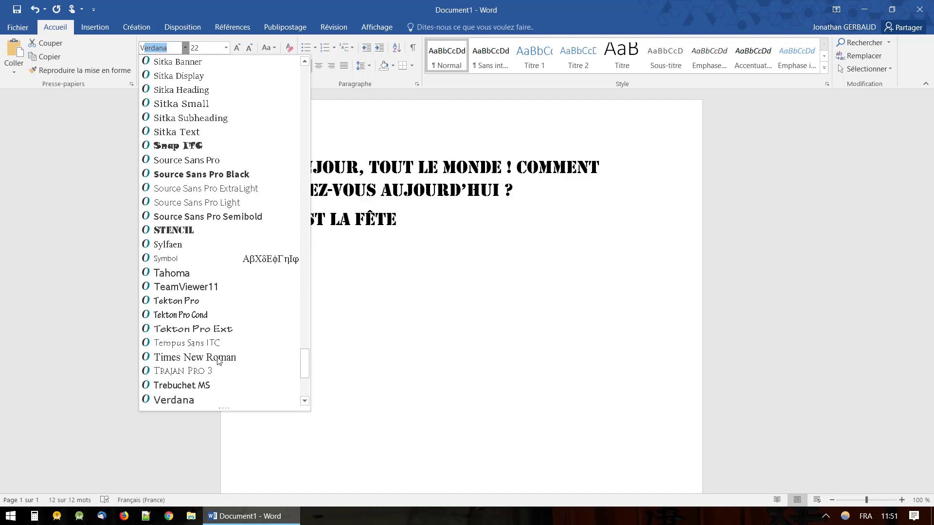
pyautogui.click(209, 398)
pyautogui.click(366, 277)
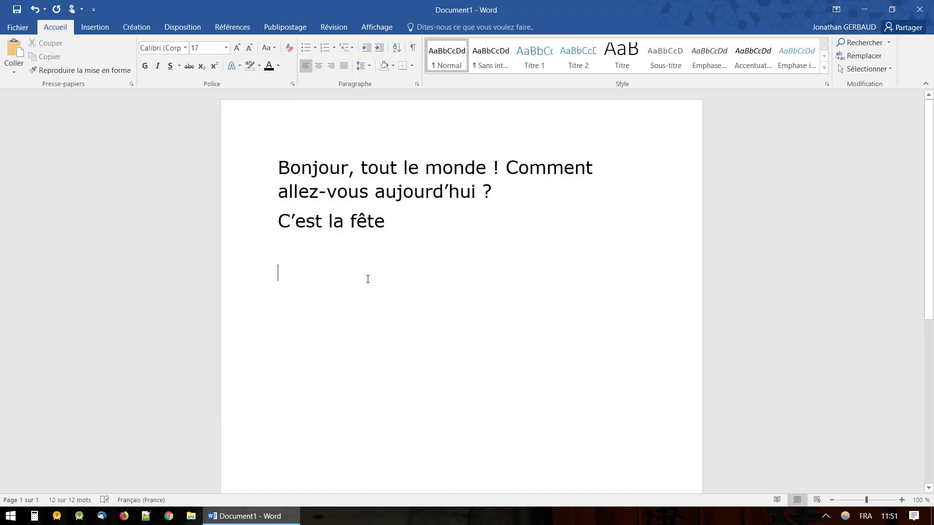
# Look up fonts beginning with "Tr" and apply Trebuchet MS to both text lines.
pyautogui.moveTo(394, 215); pyautogui.dragTo(264, 157)
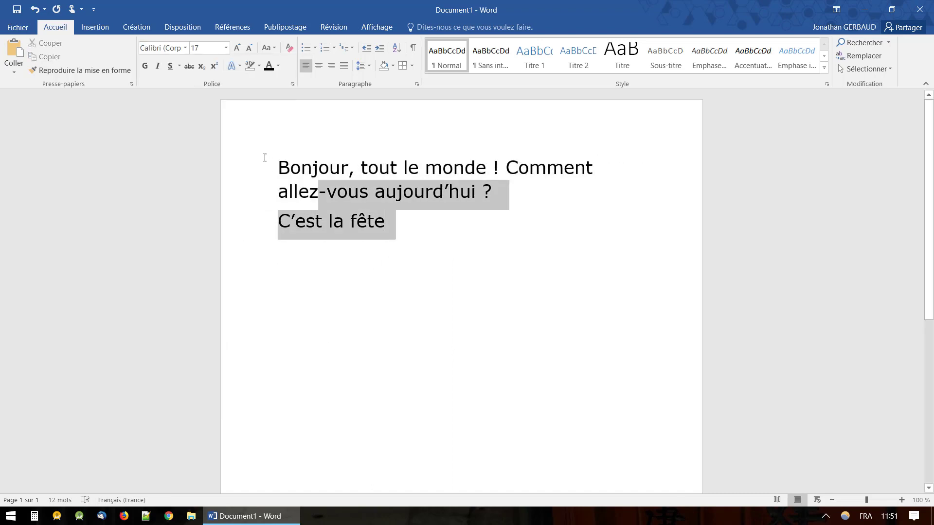
pyautogui.click(185, 48)
pyautogui.write('Trajan Pro 3')
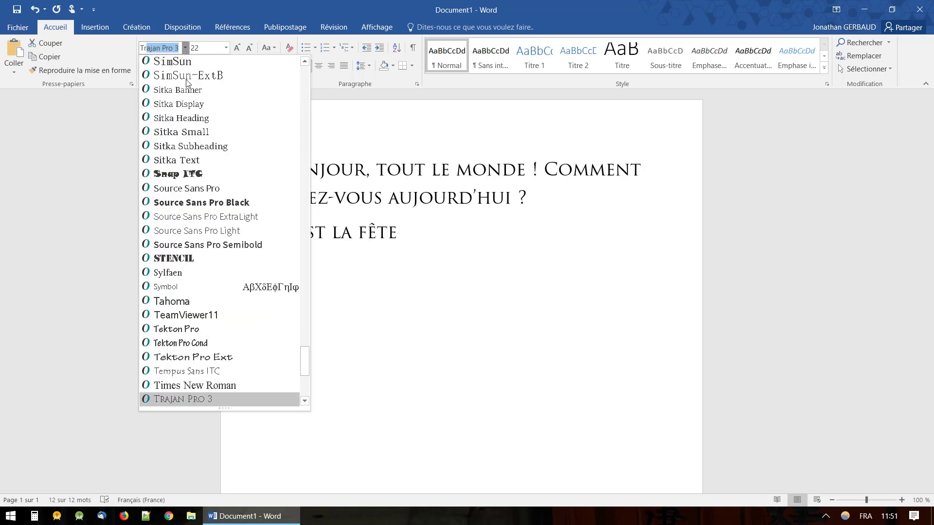
pyautogui.scroll(-3, 178, 351)
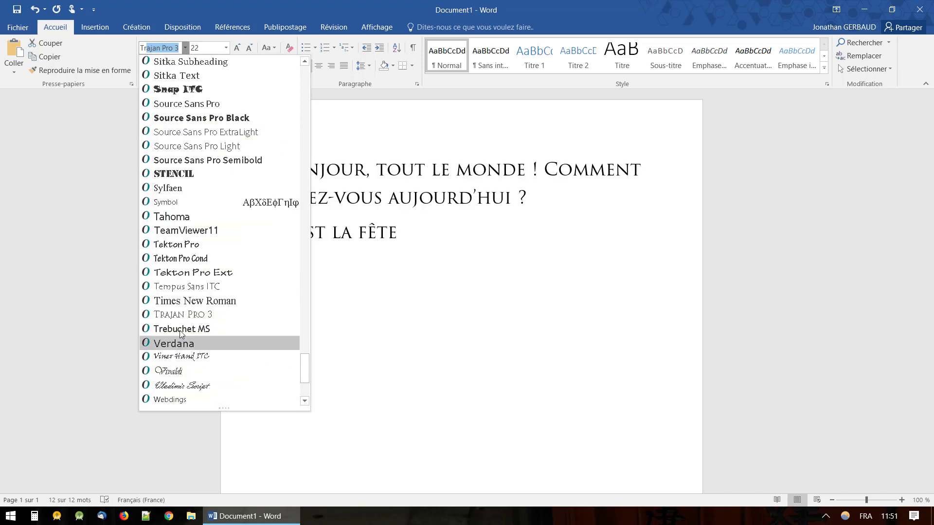
pyautogui.click(181, 329)
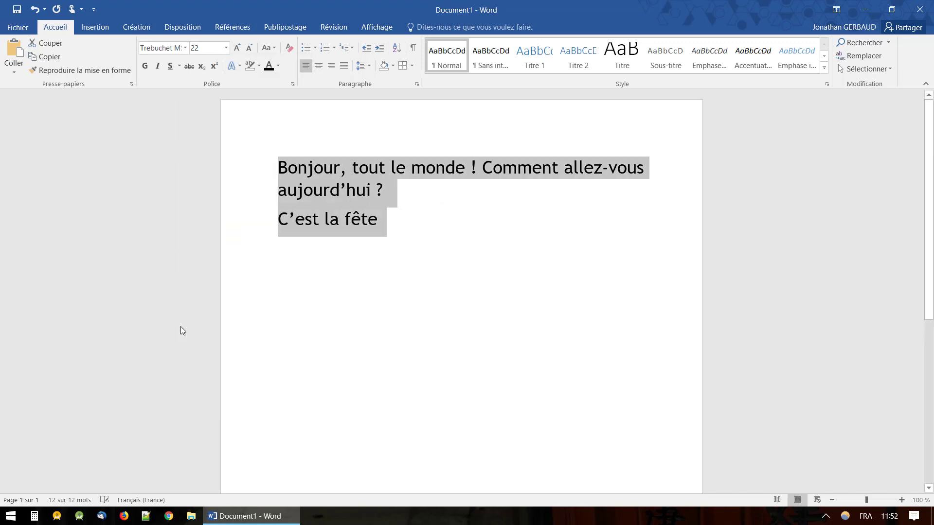
pyautogui.click(383, 223)
# Find Times New Roman by entering the start of its name and apply it to both text lines.
pyautogui.moveTo(361, 214); pyautogui.dragTo(279, 166)
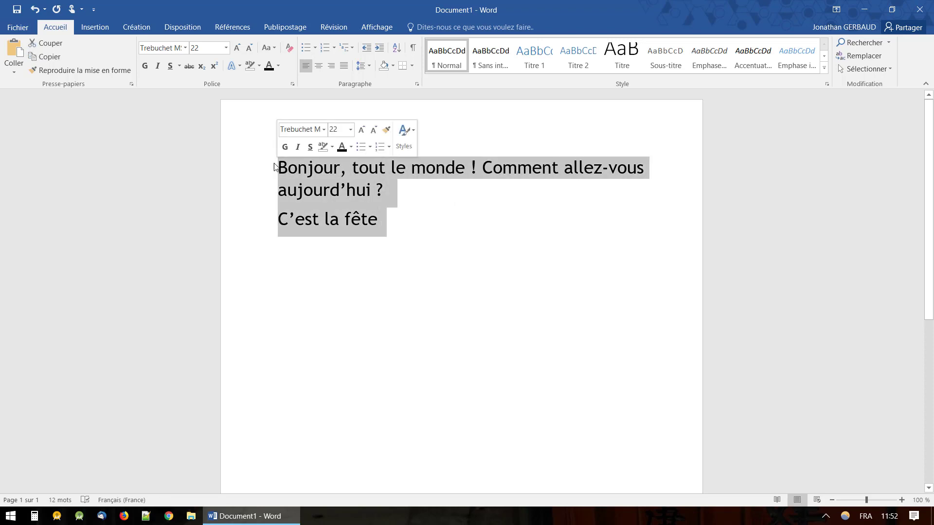
pyautogui.click(185, 48)
pyautogui.write('Tm')
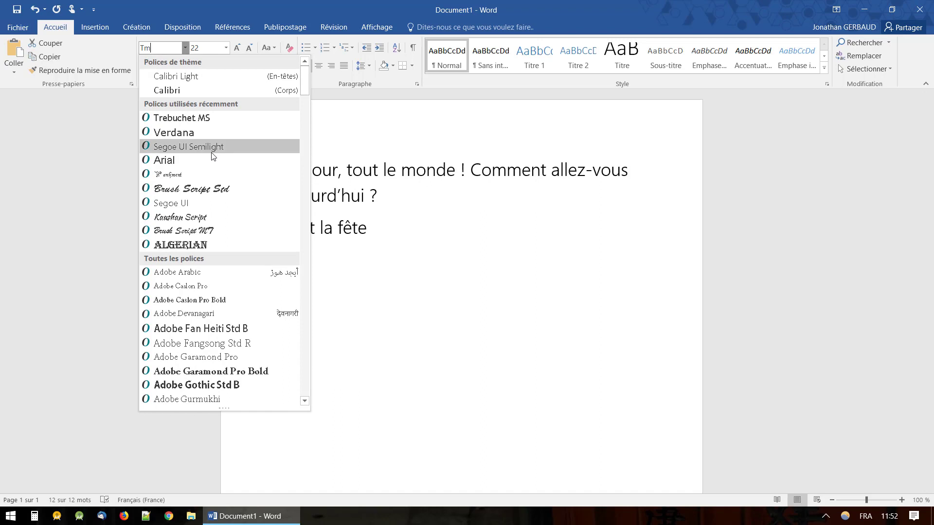
pyautogui.press('BackSpace')
pyautogui.write('im')
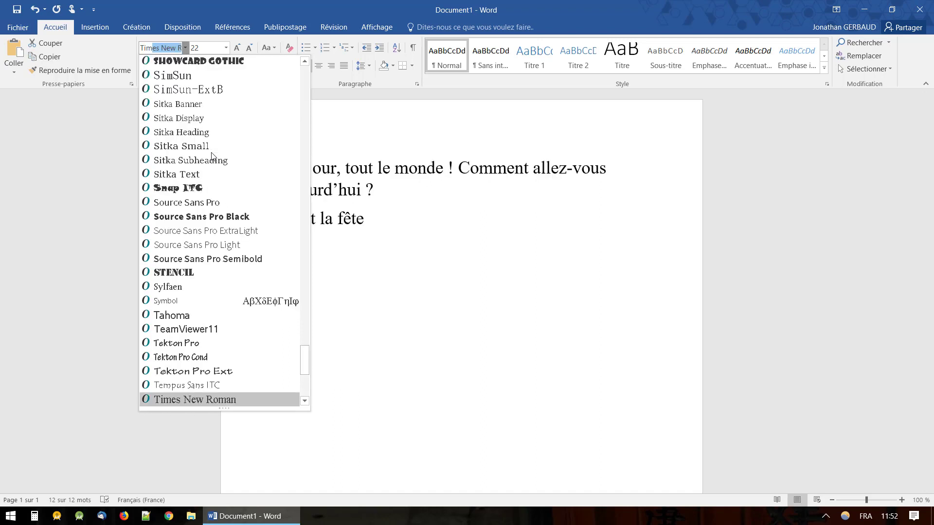
pyautogui.press('BackSpace')
pyautogui.press('BackSpace')
pyautogui.press('BackSpace')
pyautogui.press('BackSpace')
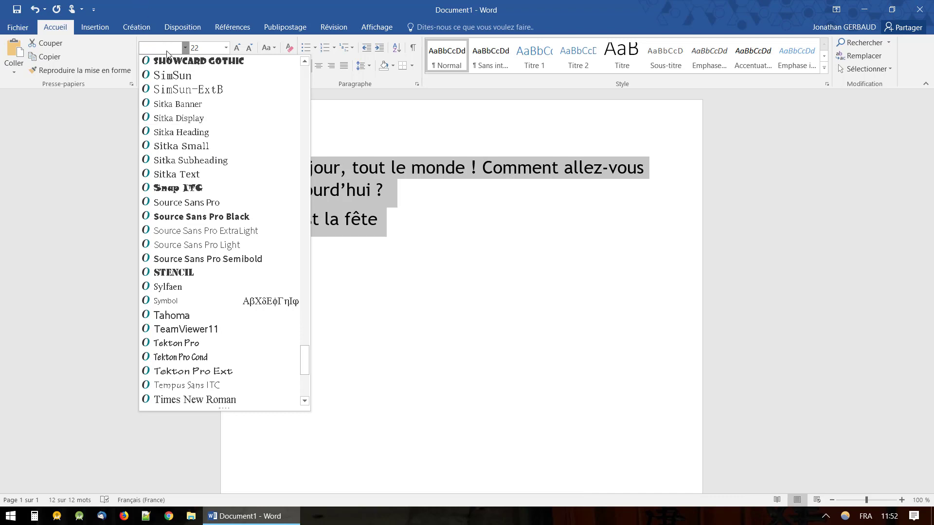
pyautogui.write('Ti')
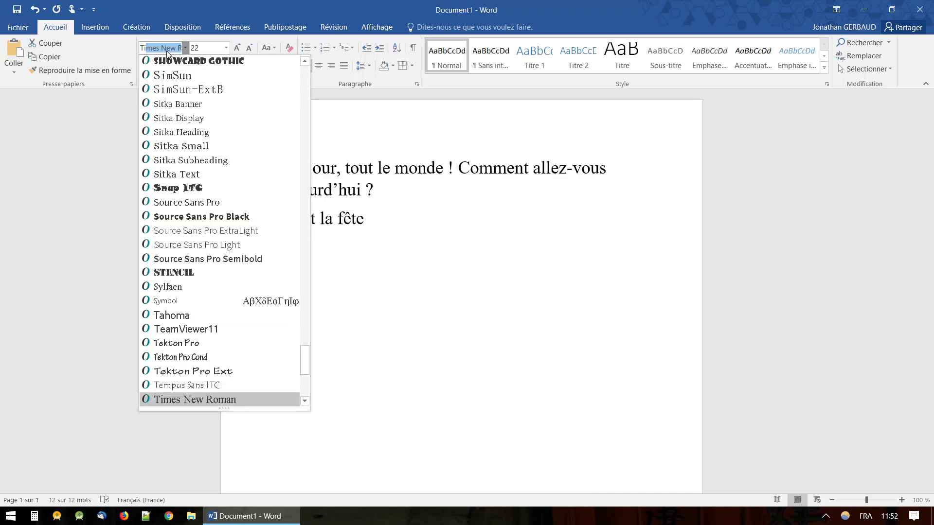
pyautogui.write('m')
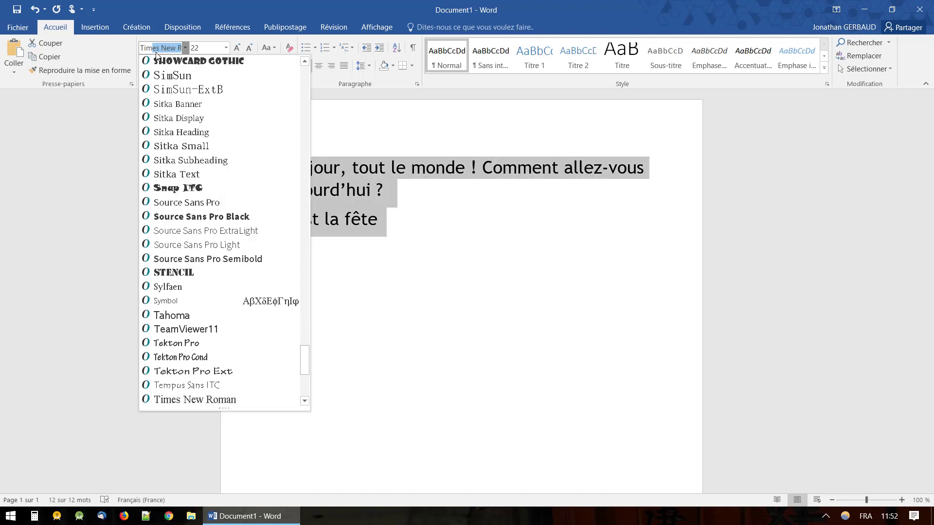
pyautogui.write('es Ne')
pyautogui.click(193, 402)
pyautogui.click(384, 220)
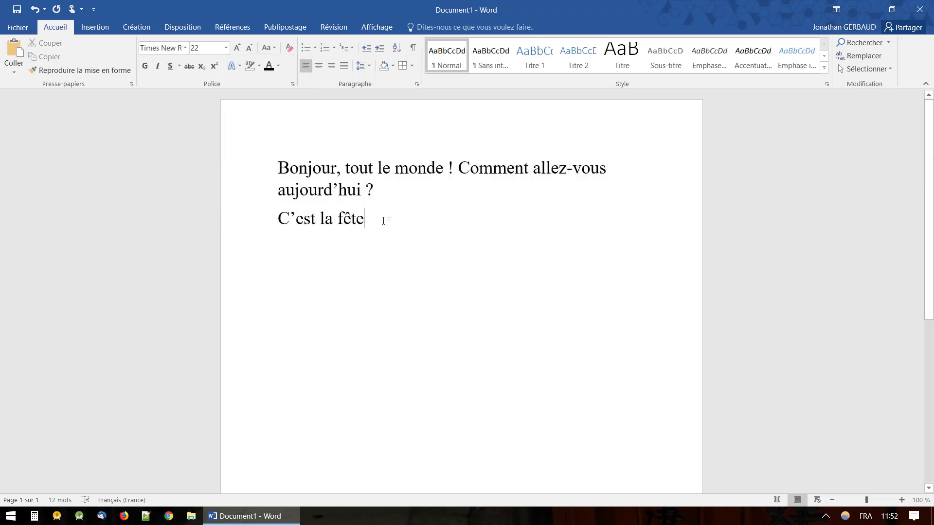
# Apply the Lato font to both text lines by entering its name.
pyautogui.moveTo(384, 221); pyautogui.dragTo(273, 165)
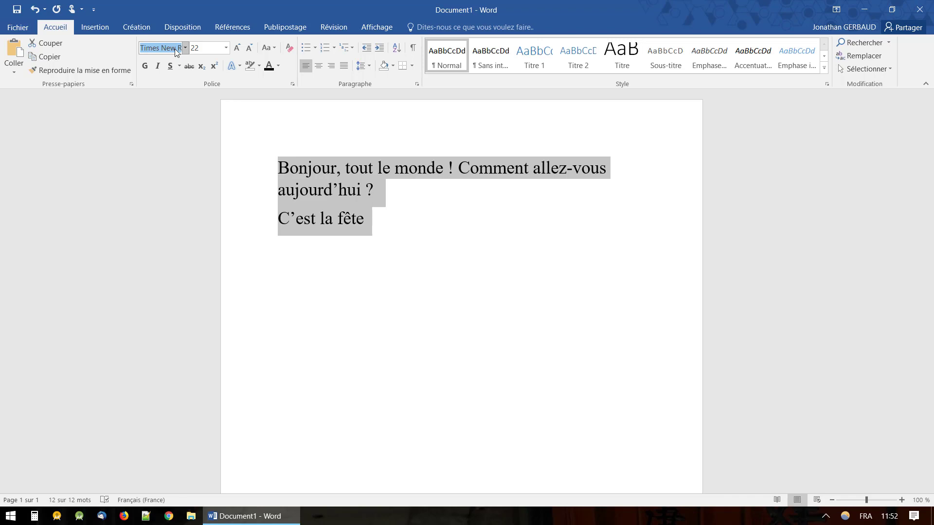
pyautogui.write('Lato')
pyautogui.press('Return')
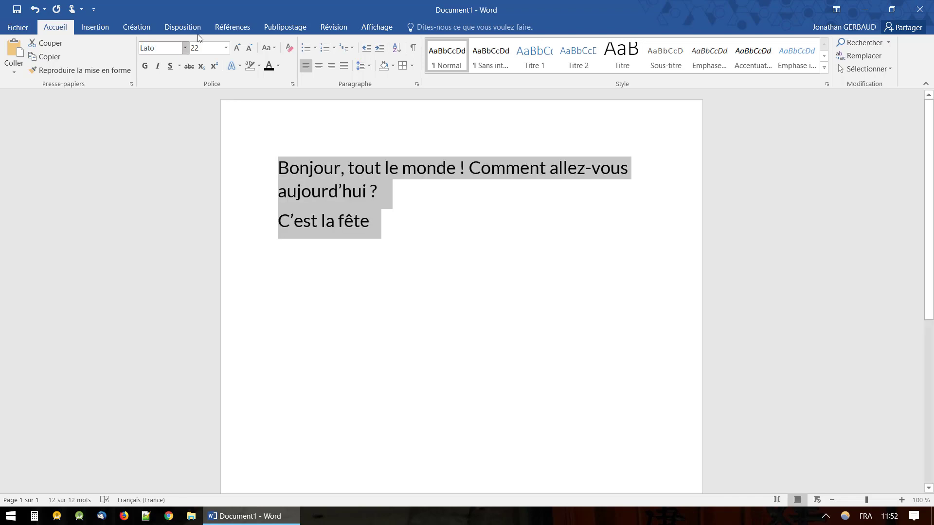
# Browse the font list, previewing fonts such as Lato Light, Lucida Handwriting and the Microsoft families on both text lines, without applying any.
pyautogui.click(185, 48)
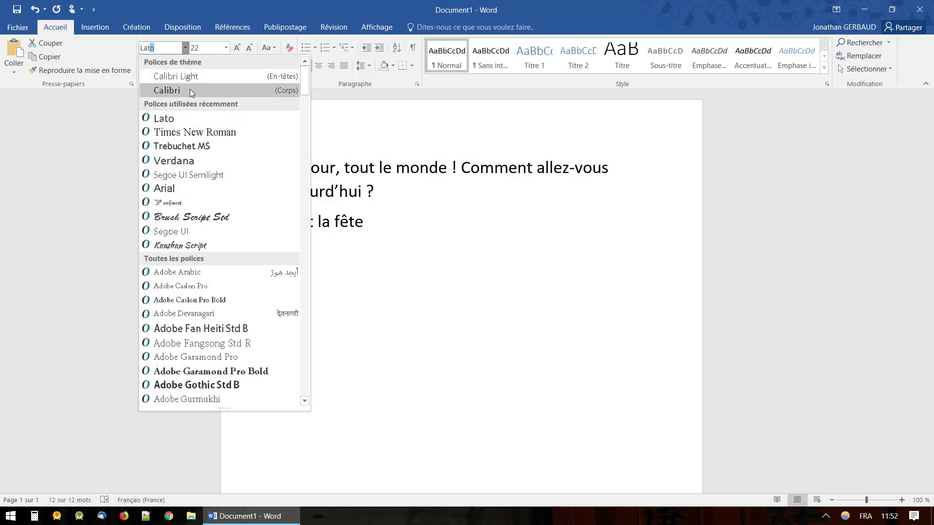
pyautogui.scroll(-2, 199, 219)
pyautogui.scroll(-10, 204, 249)
pyautogui.scroll(-20, 204, 253)
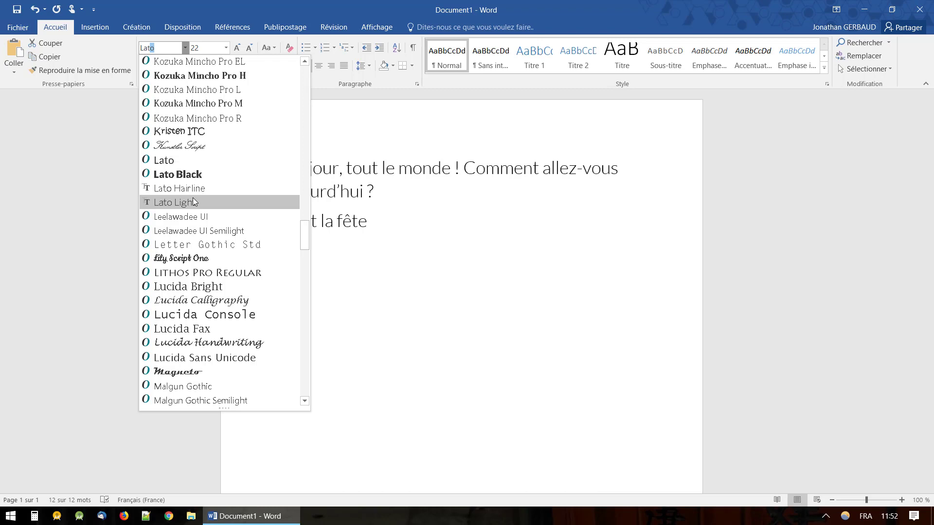
pyautogui.scroll(-1, 204, 246)
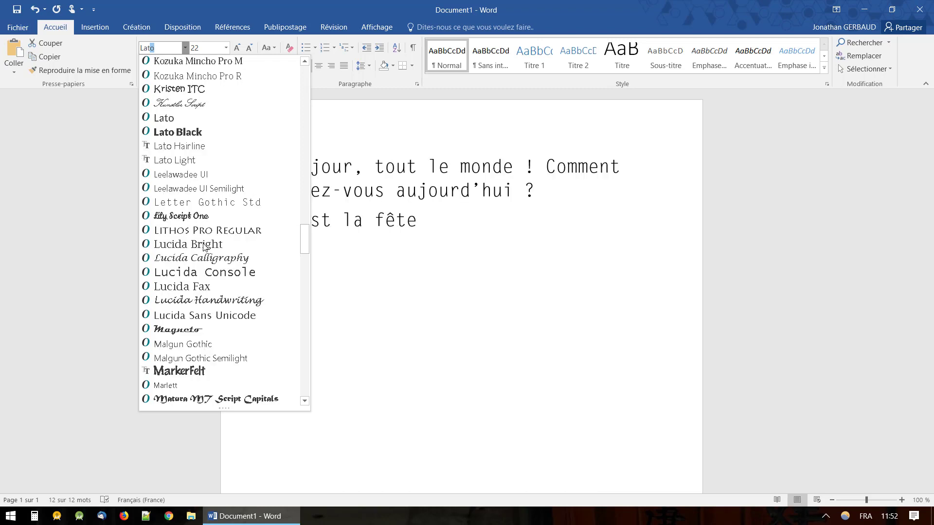
pyautogui.scroll(-1, 205, 246)
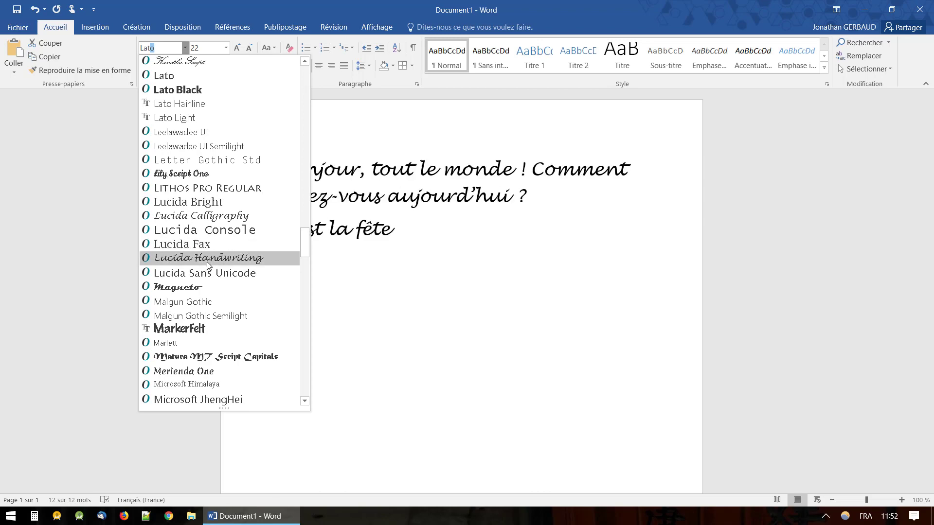
pyautogui.scroll(-1, 208, 265)
pyautogui.scroll(-4, 208, 265)
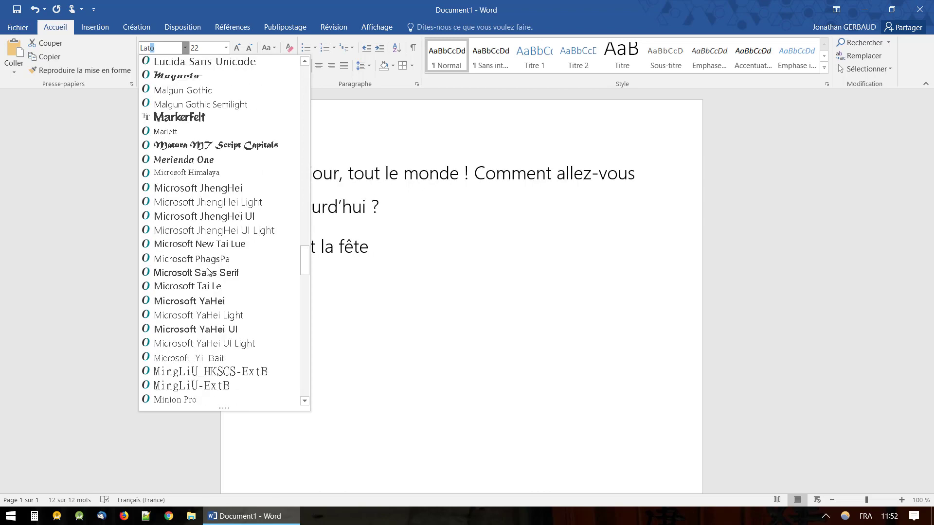
pyautogui.scroll(-1, 208, 272)
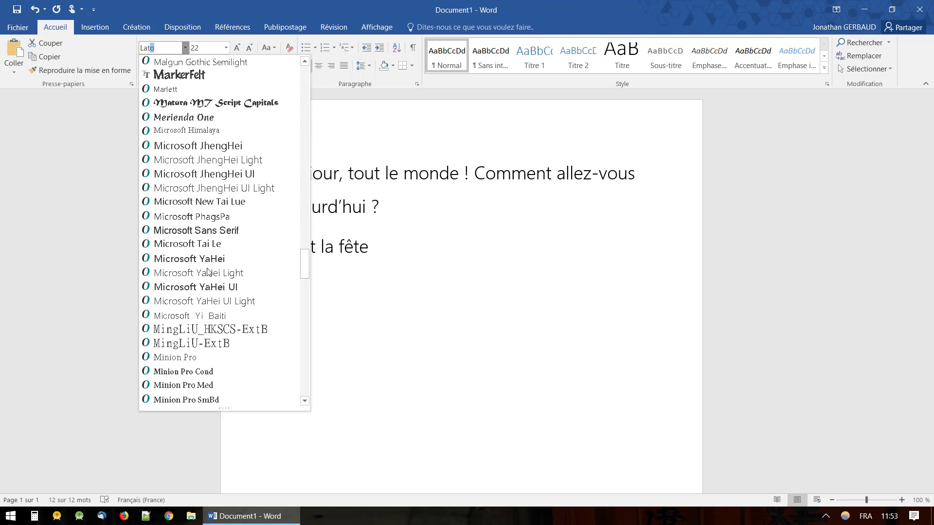
pyautogui.click(397, 244)
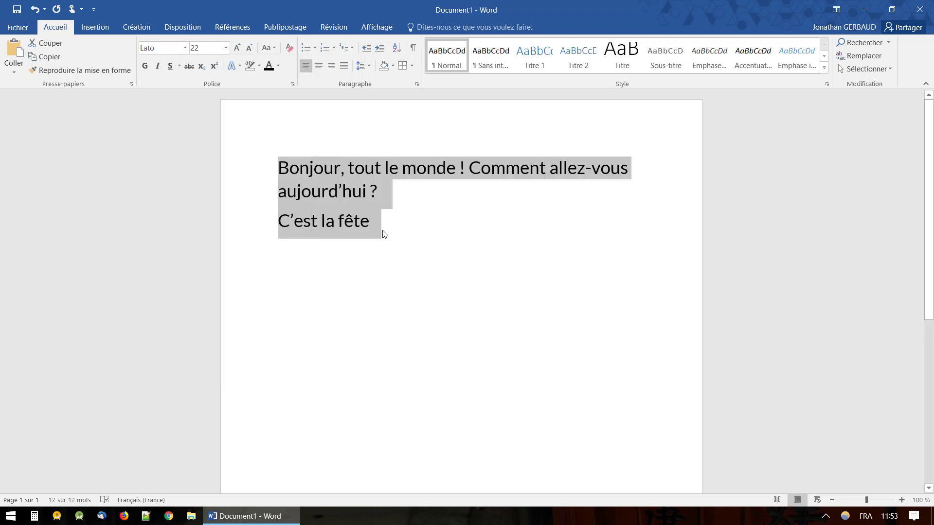
# Apply the theme body font Calibri to both text lines and clear the selection.
pyautogui.click(185, 47)
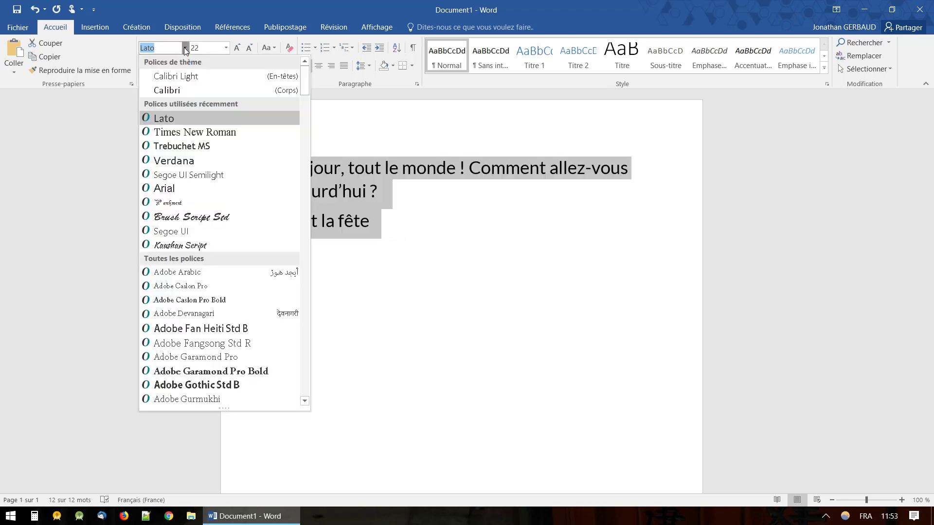
pyautogui.click(194, 86)
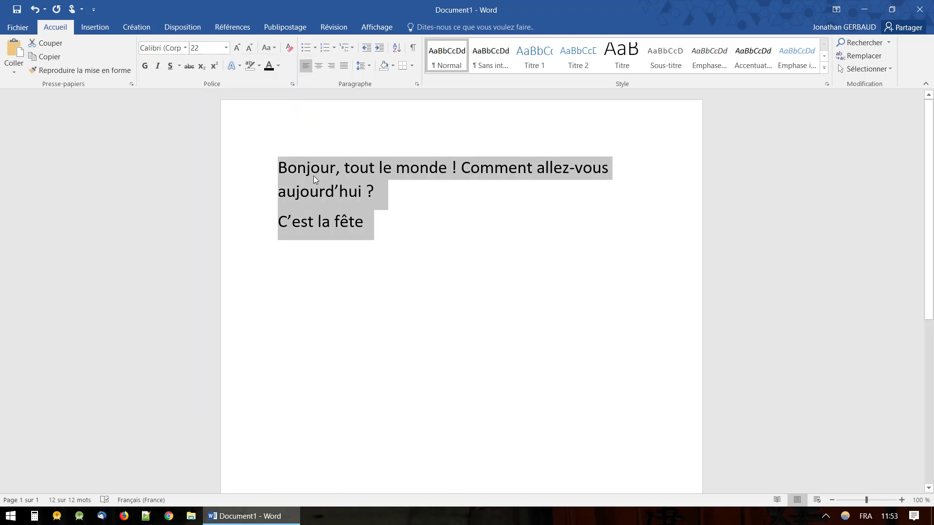
pyautogui.click(369, 215)
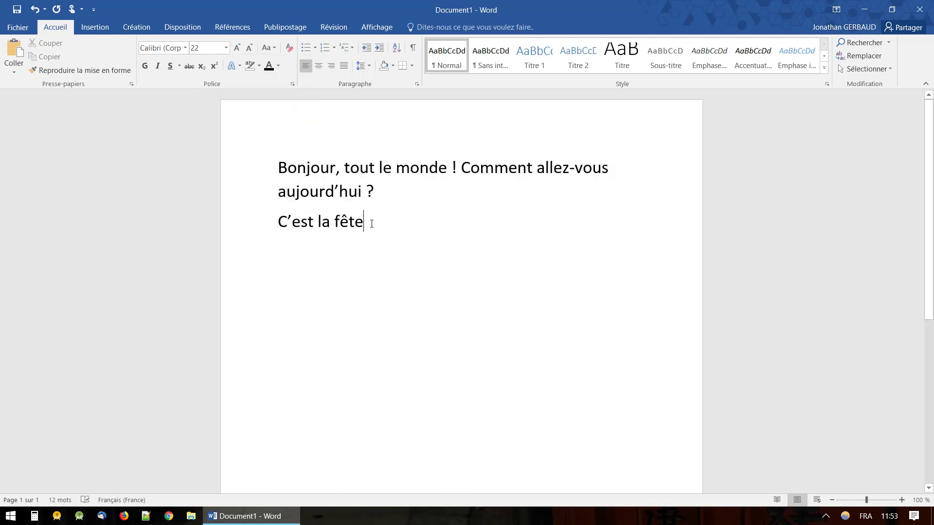
# Select both text lines to bring up the floating formatting toolbar, and clear the selection.
pyautogui.hotkey('ctrl', 'a')
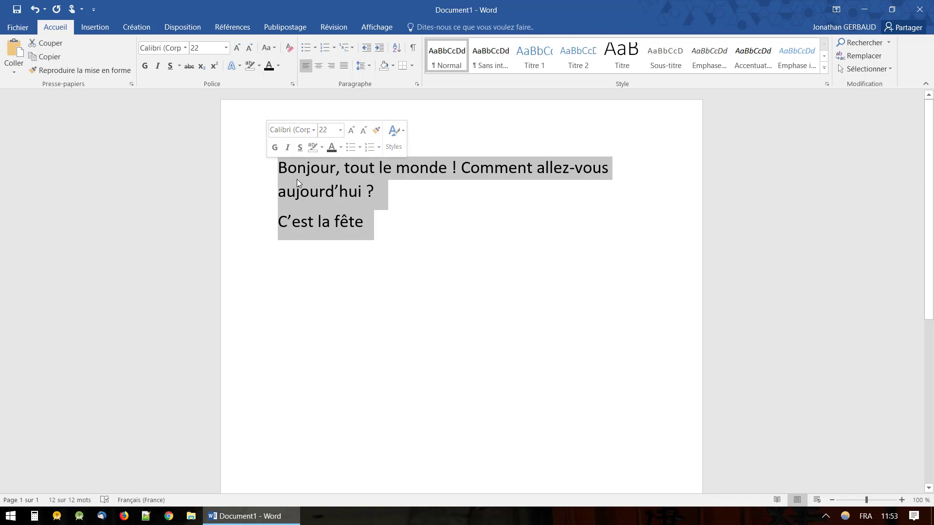
pyautogui.click(289, 173)
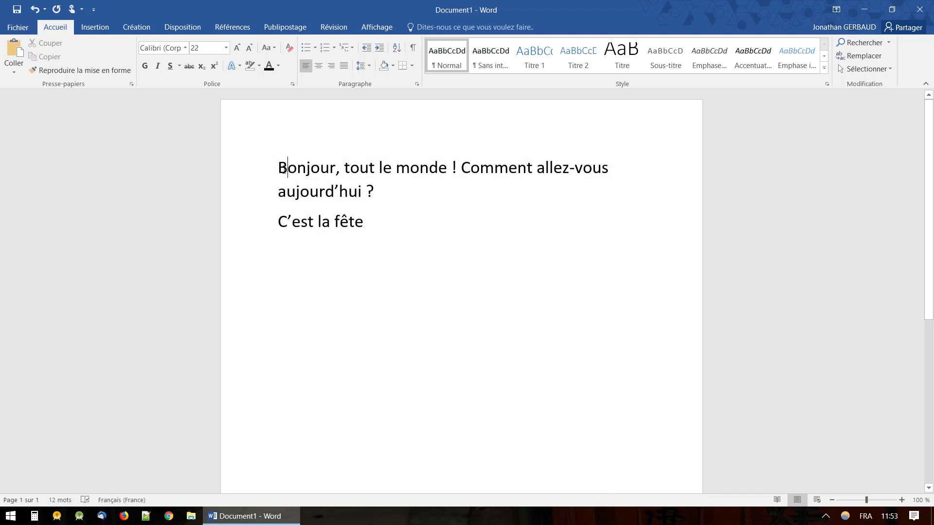
pyautogui.tripleClick(339, 195)
pyautogui.moveTo(339, 195); pyautogui.dragTo(359, 216)
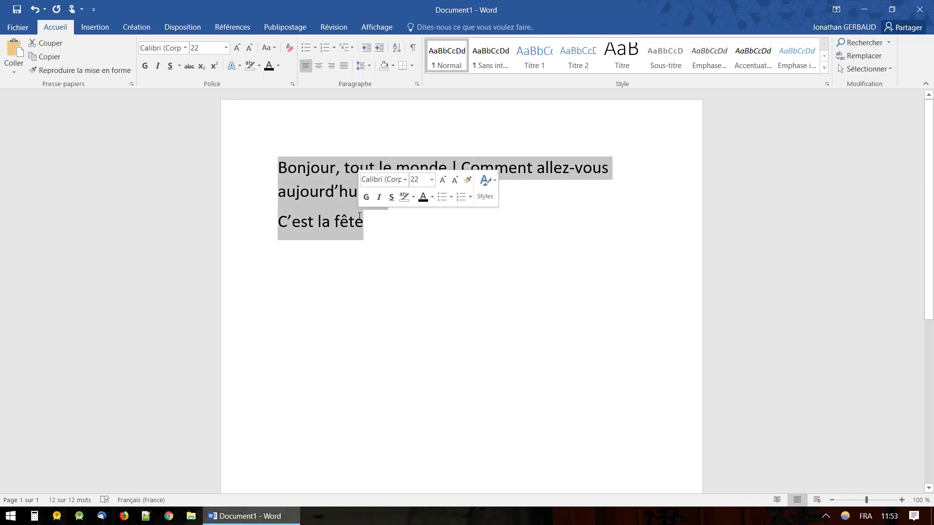
pyautogui.click(371, 220)
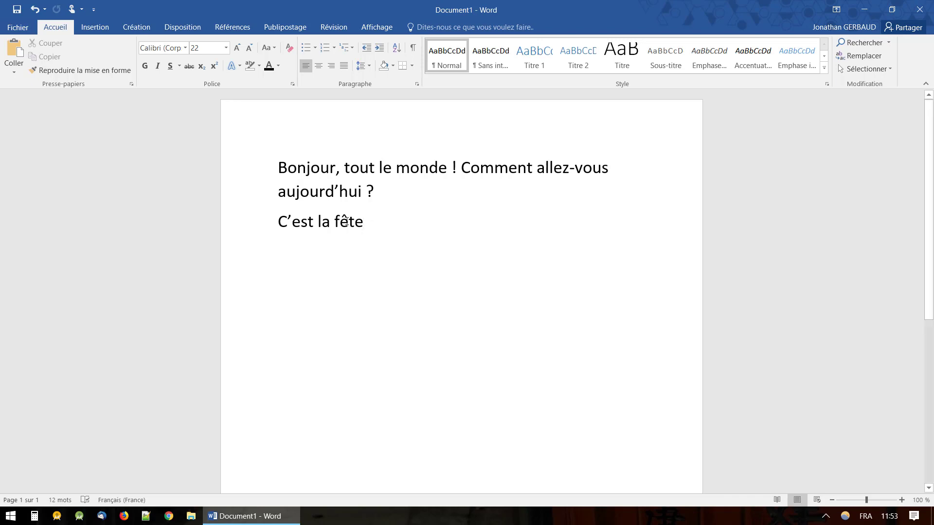
# Enlarge the line "C'est la fête" to size 26, reduce it back to 22, and deselect it.
pyautogui.moveTo(365, 222); pyautogui.dragTo(295, 223)
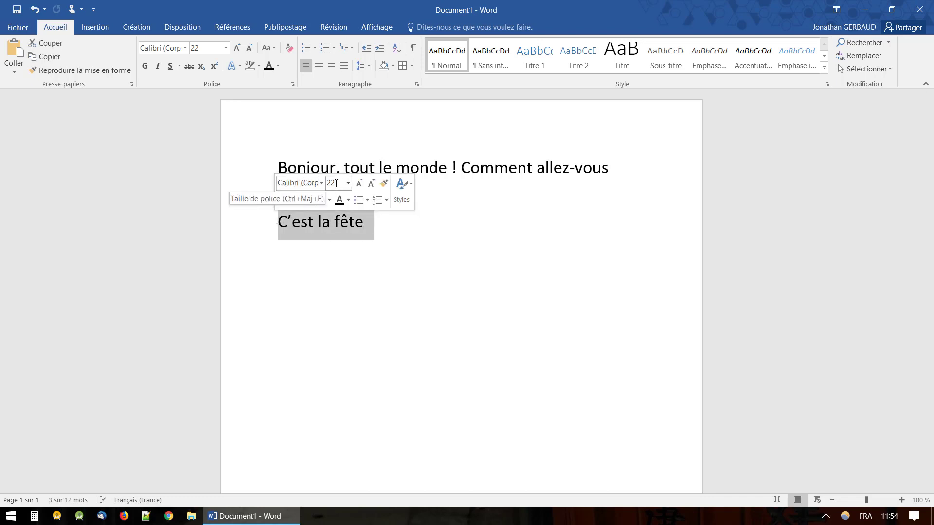
pyautogui.click(361, 185)
pyautogui.click(361, 185)
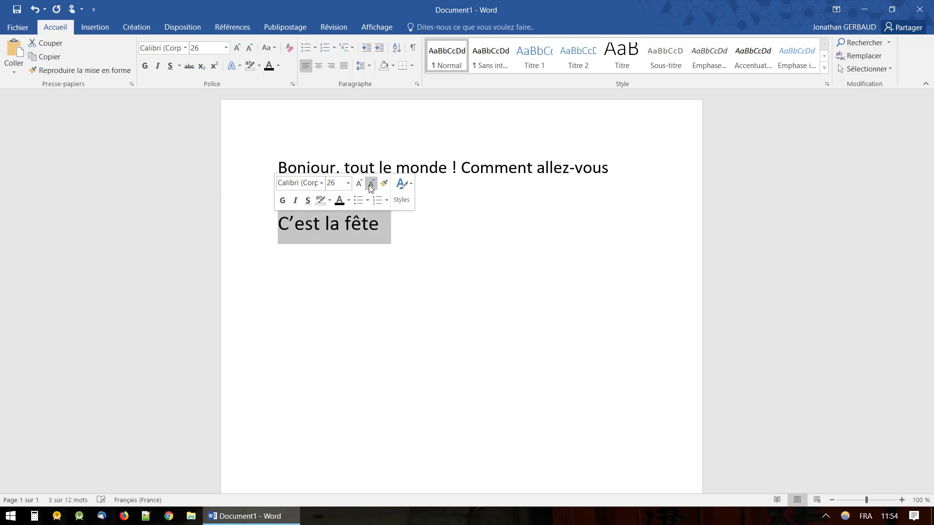
pyautogui.click(372, 184)
pyautogui.click(371, 185)
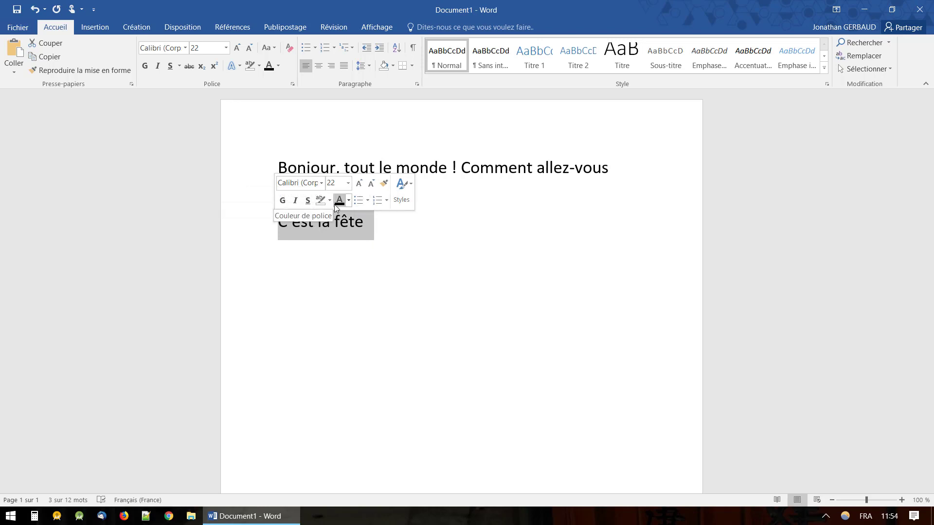
pyautogui.click(383, 241)
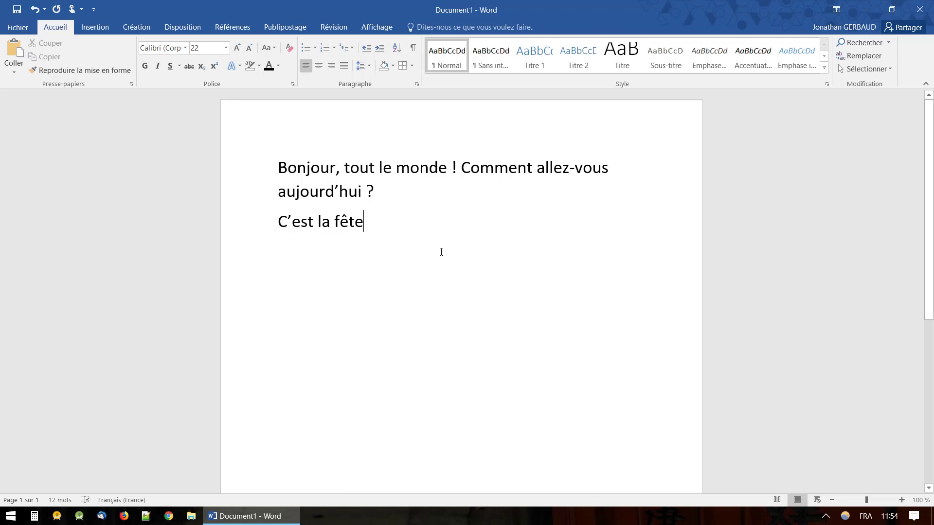